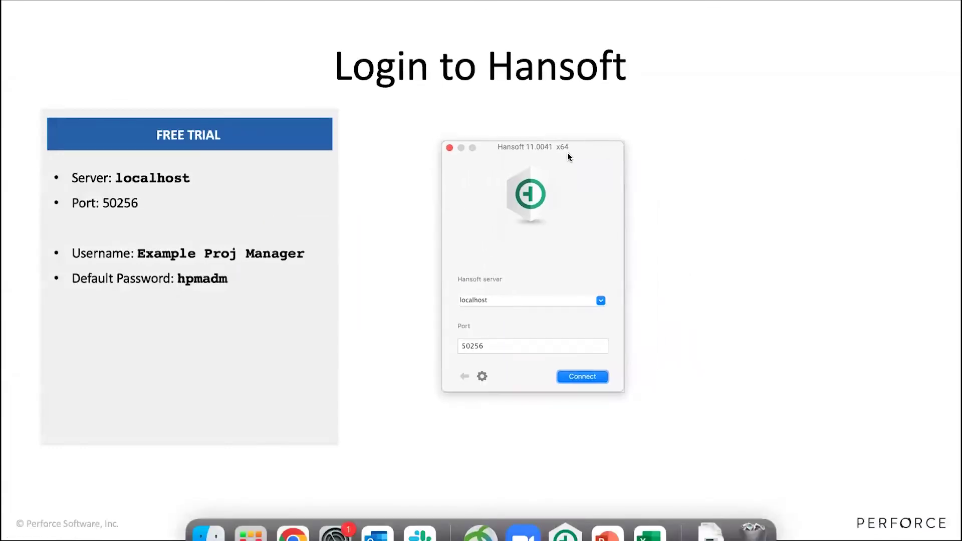
# Connect to the localhost server and sign in to the Company projects database as the project manager.
pyautogui.moveTo(509, 146); pyautogui.dragTo(503, 143)
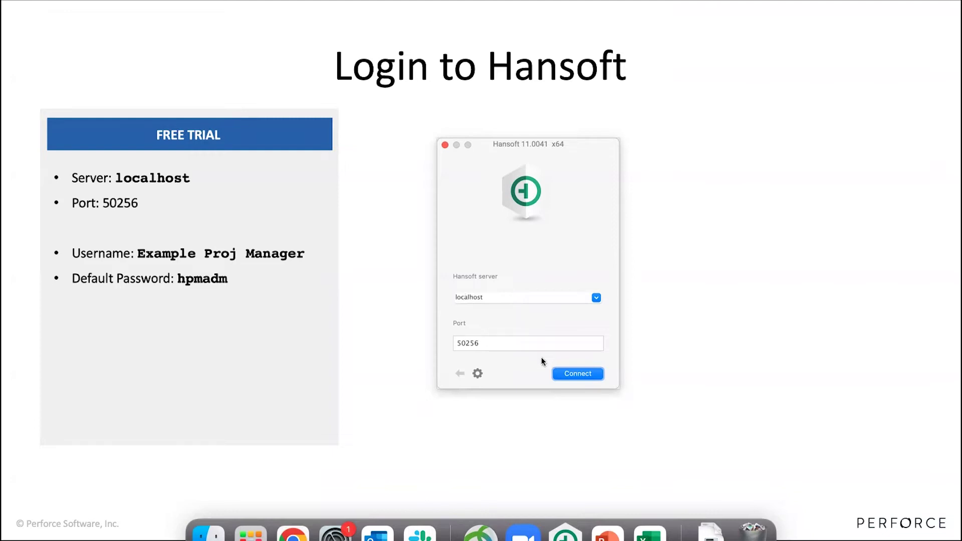
pyautogui.click(583, 375)
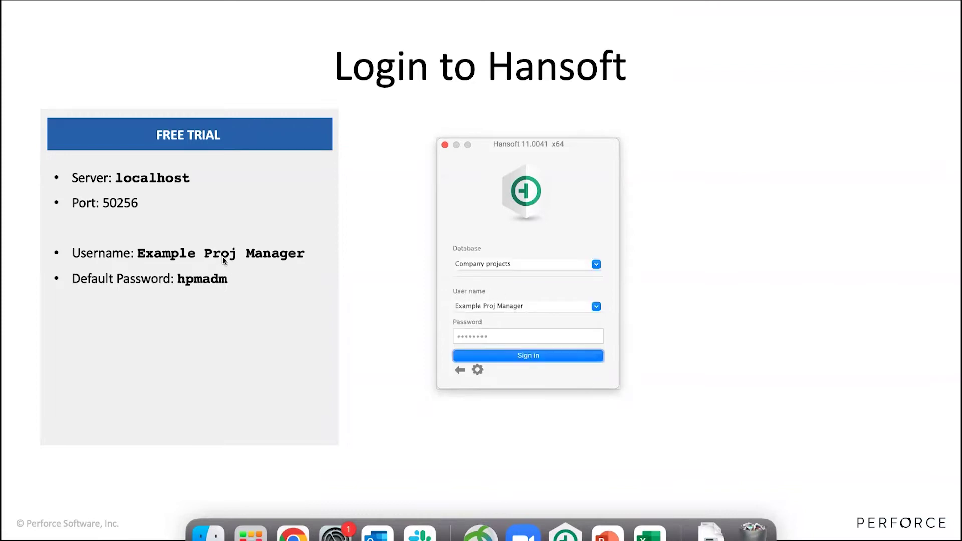
pyautogui.click(546, 356)
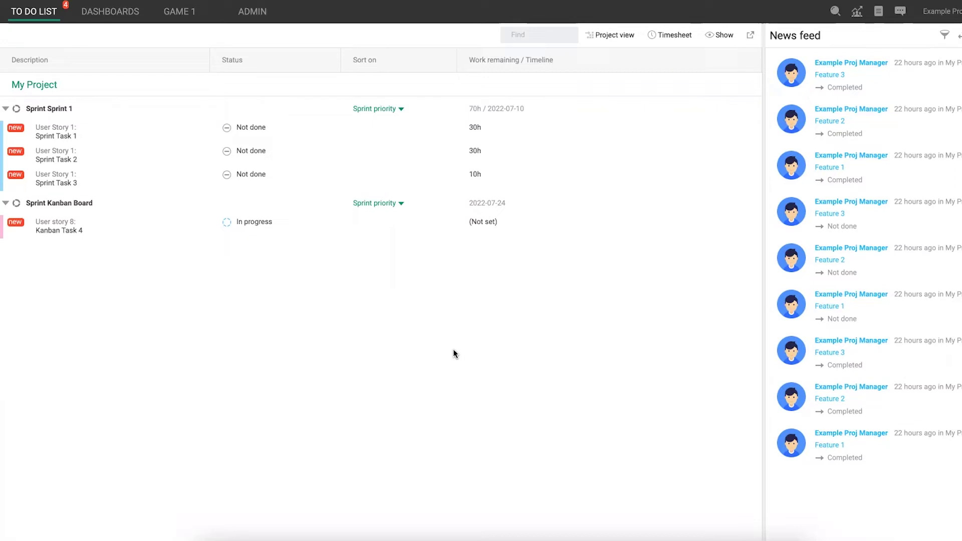
# Create a new project named 'Backlog Example' from the admin Projects list.
pyautogui.click(257, 17)
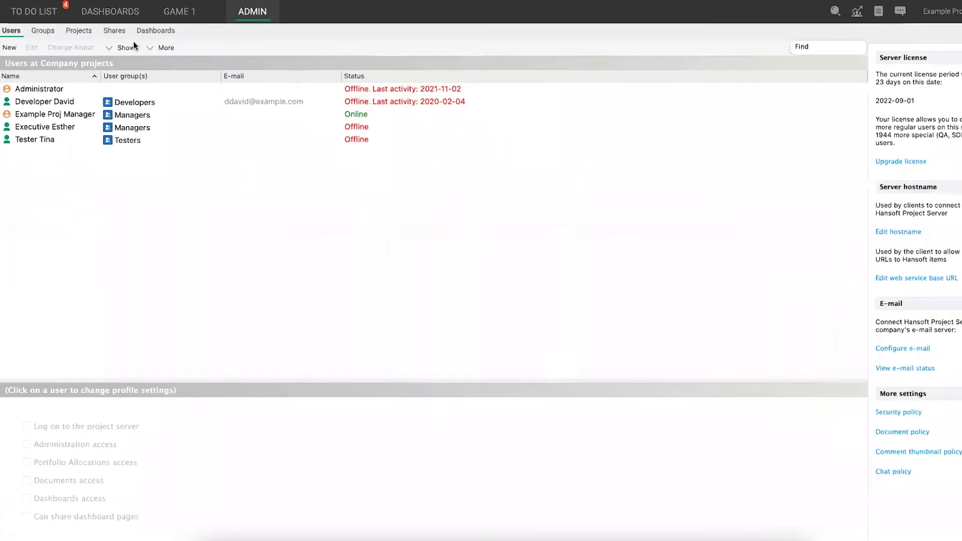
pyautogui.click(90, 32)
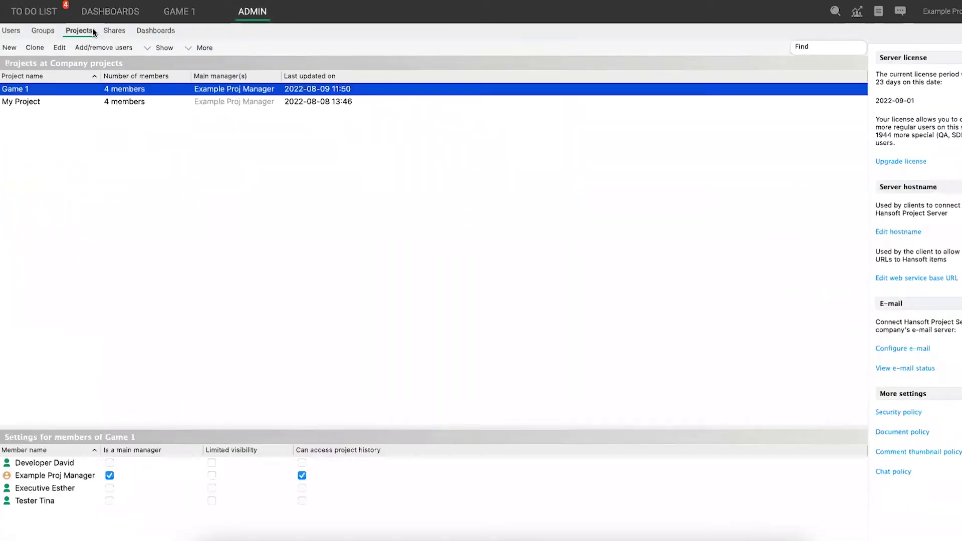
pyautogui.click(10, 48)
pyautogui.write('B')
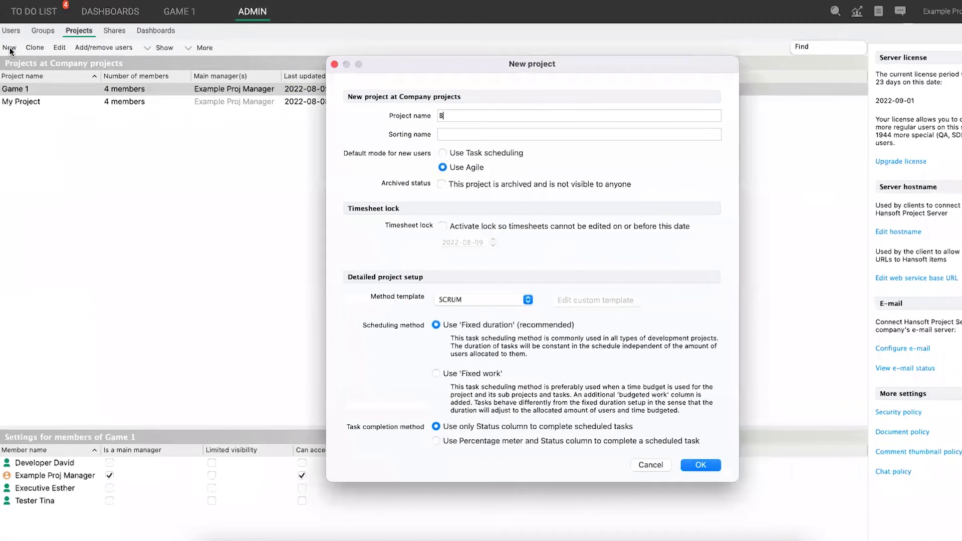
pyautogui.write('acklog Example')
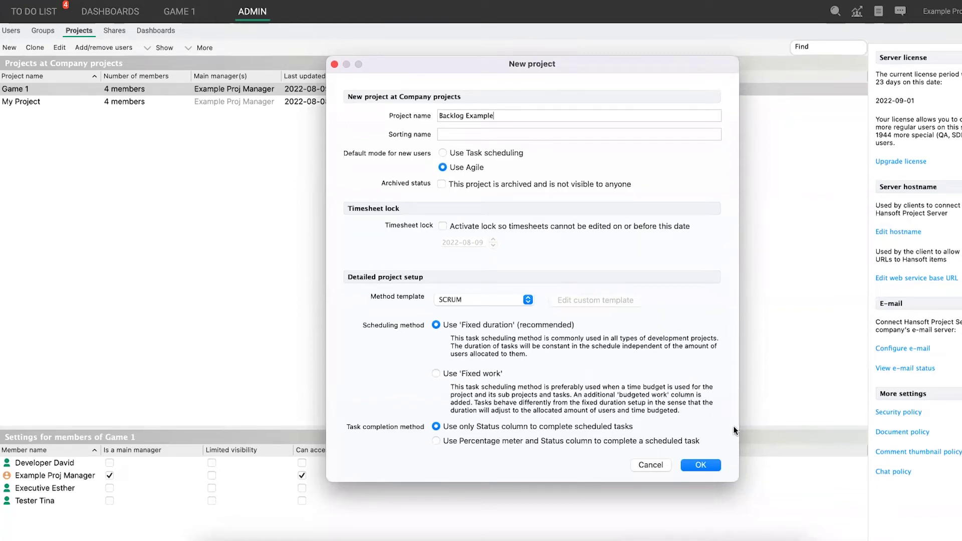
pyautogui.click(708, 465)
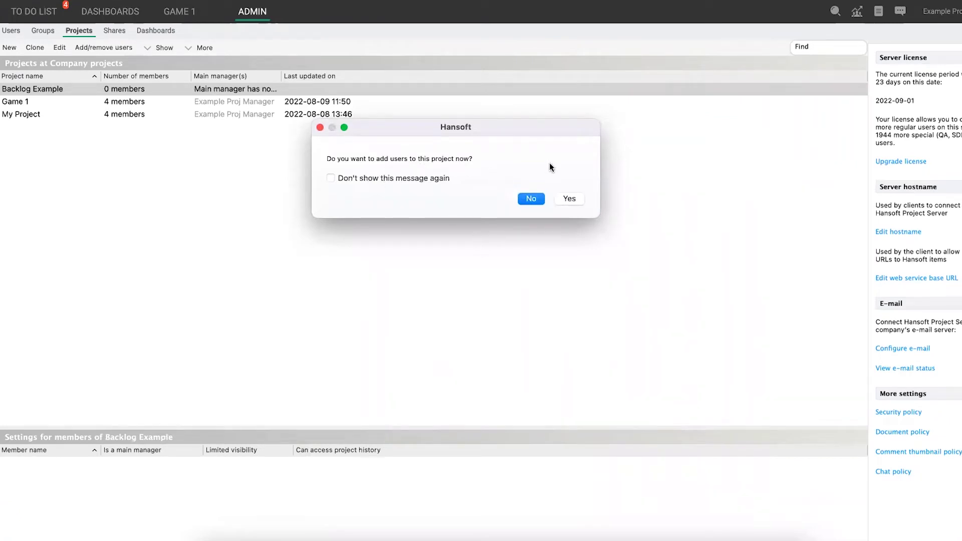
# Add the project manager user from Available users as Backlog Example's only member.
pyautogui.click(571, 200)
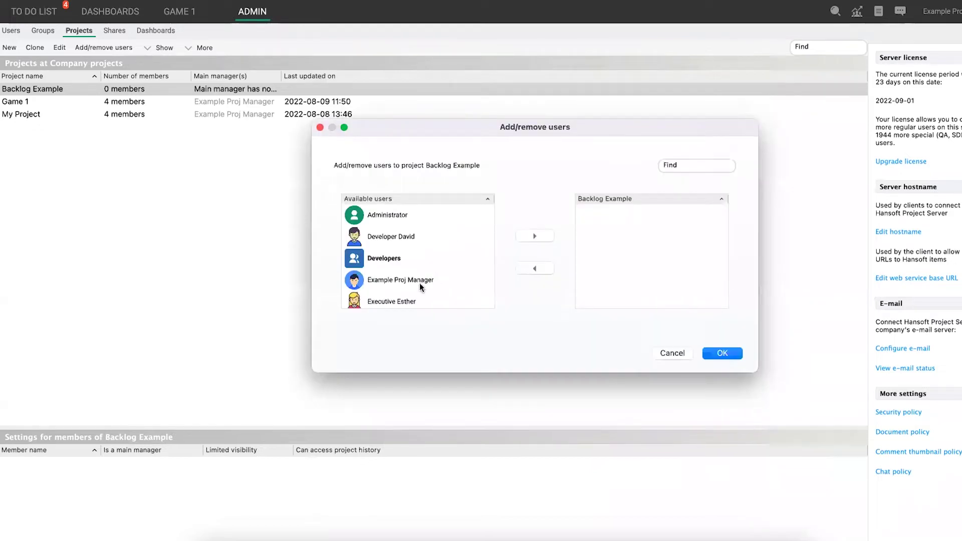
pyautogui.click(419, 283)
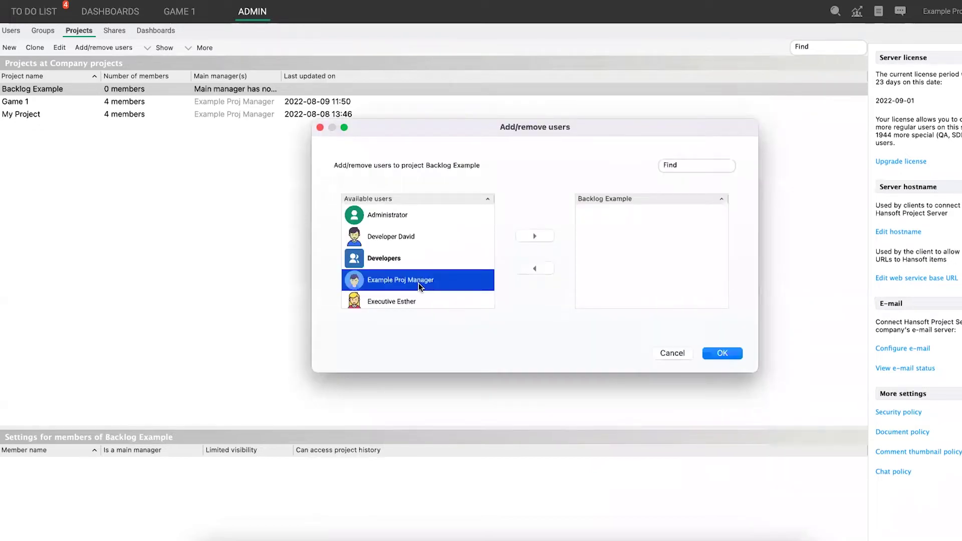
pyautogui.click(528, 236)
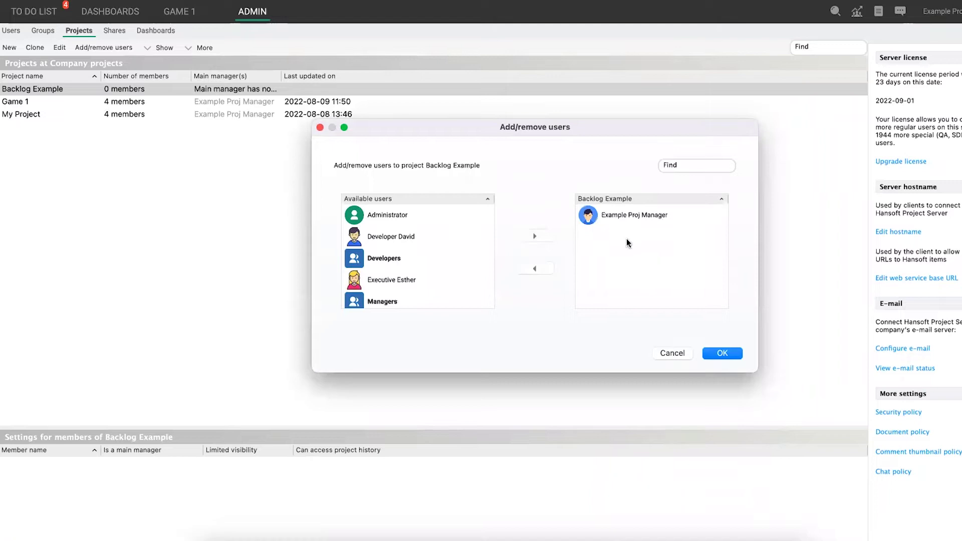
pyautogui.click(723, 353)
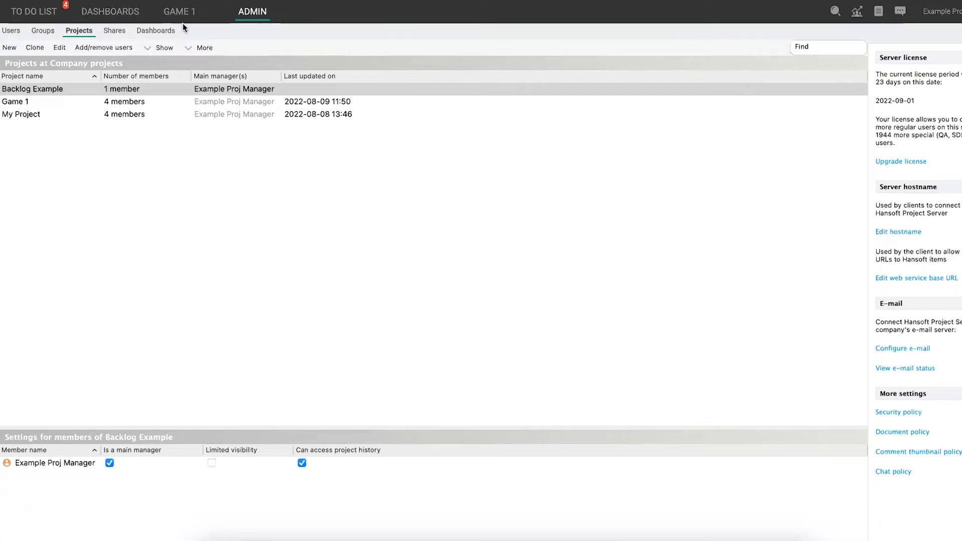
# Switch to the Backlog Example project and show its empty Product backlog.
pyautogui.click(209, 11)
pyautogui.click(212, 15)
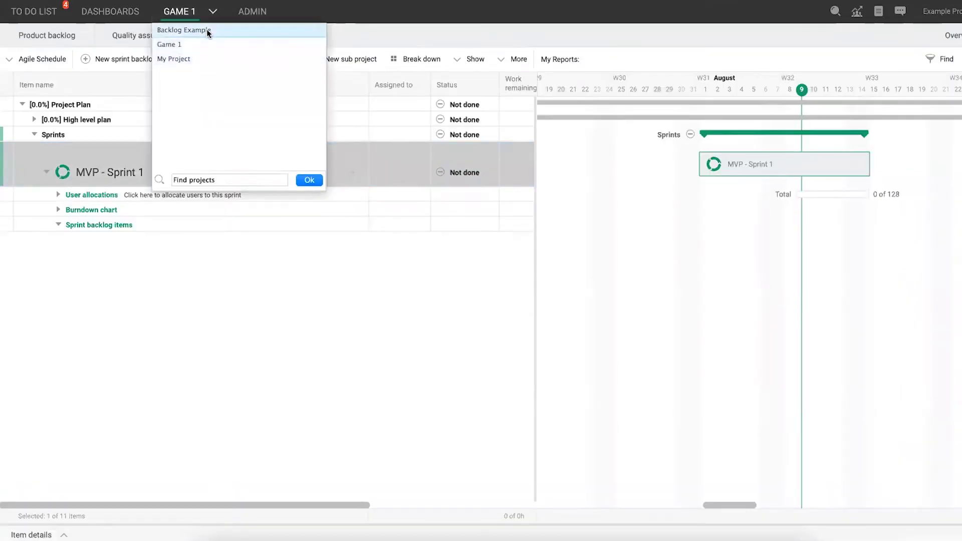
pyautogui.click(208, 31)
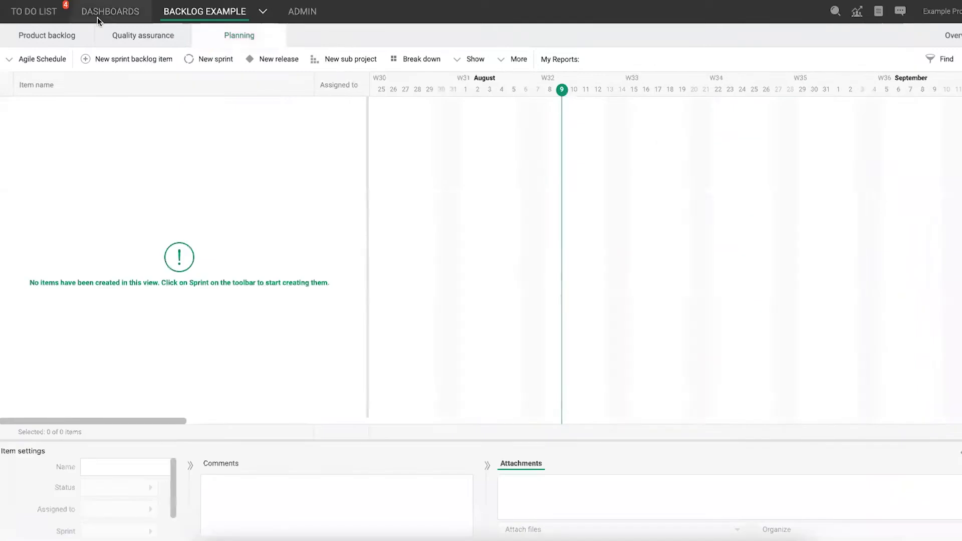
pyautogui.click(46, 35)
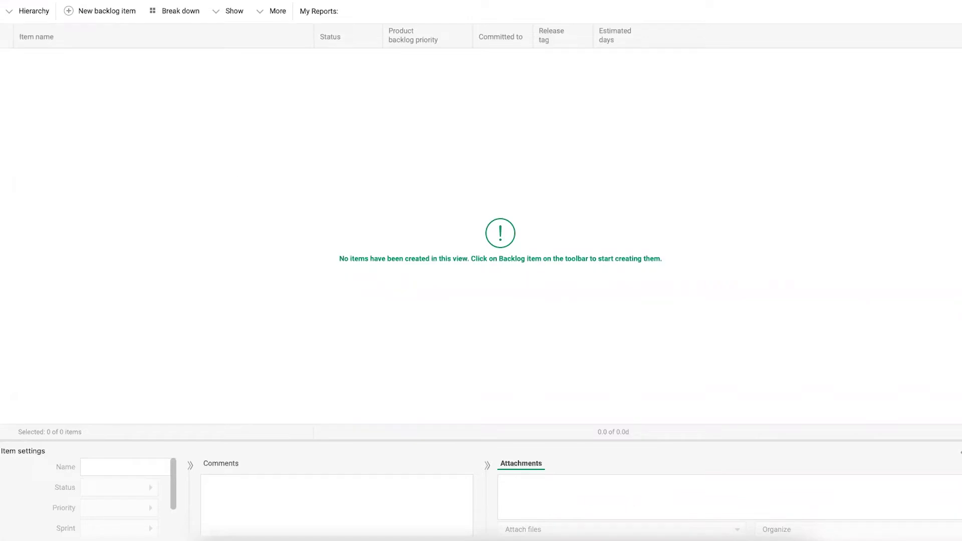
# Copy Feature 1 to Feature 15 from Excel column A, then return to Hansoft.
pyautogui.click(682, 540)
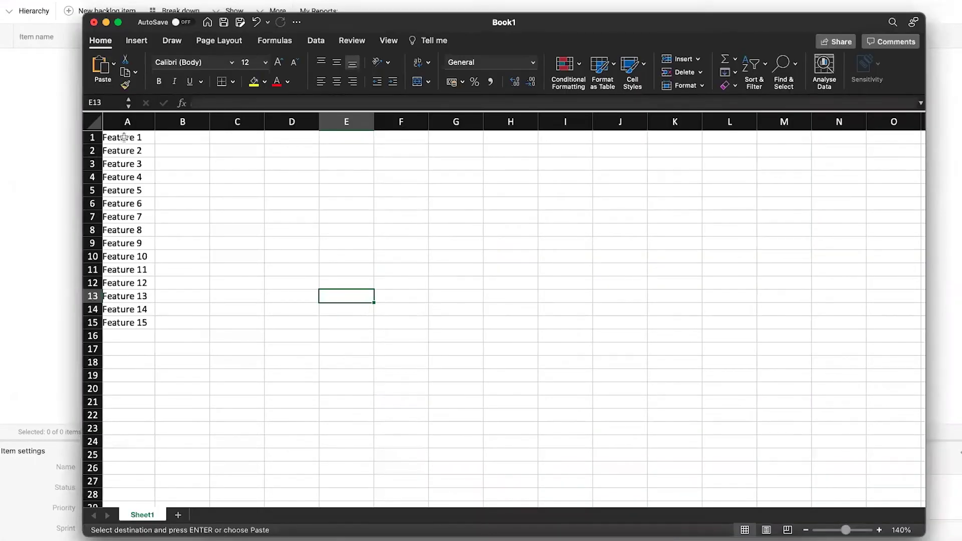
pyautogui.moveTo(124, 138); pyautogui.dragTo(148, 323)
pyautogui.press('super+c')
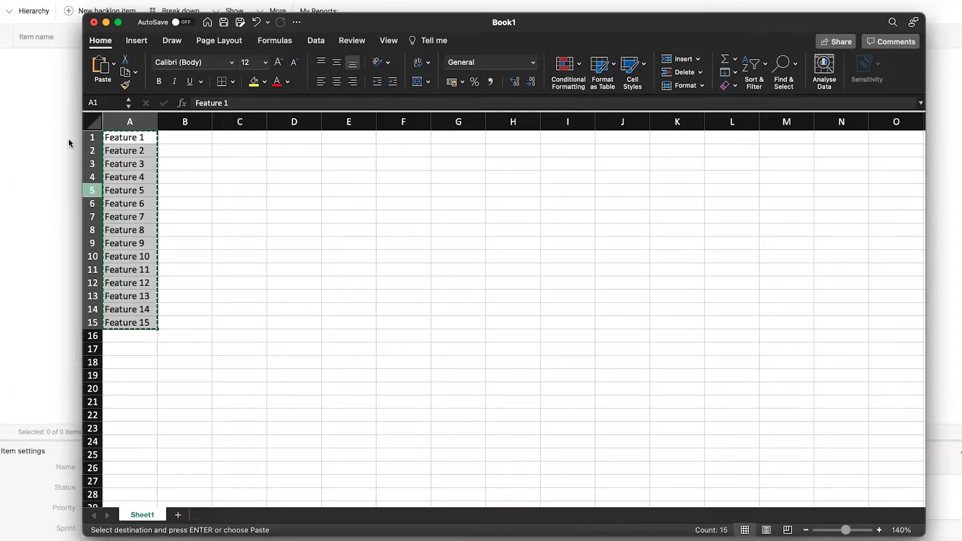
pyautogui.click(52, 110)
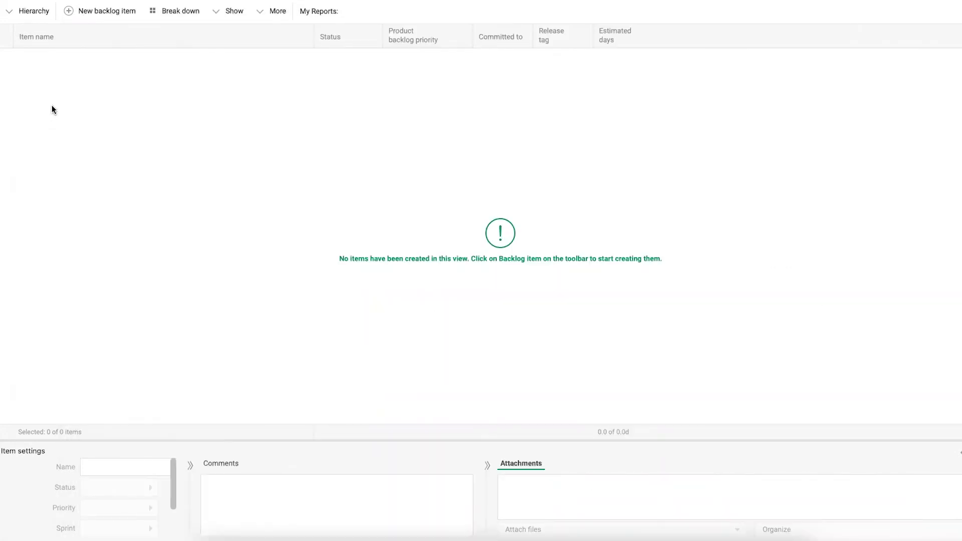
# Paste the copied text as fifteen backlog items, Feature 1 through Feature 15.
pyautogui.rightClick(52, 108)
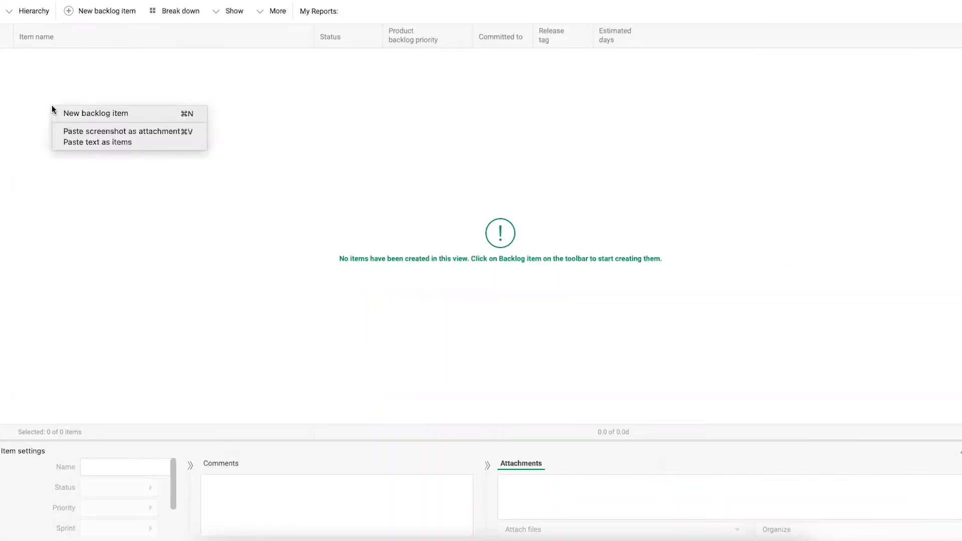
pyautogui.click(93, 142)
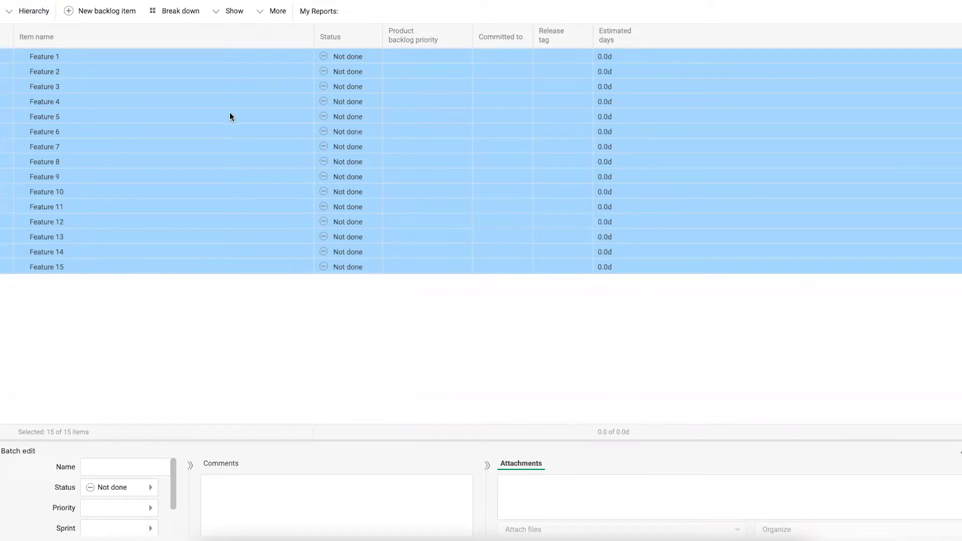
pyautogui.click(274, 12)
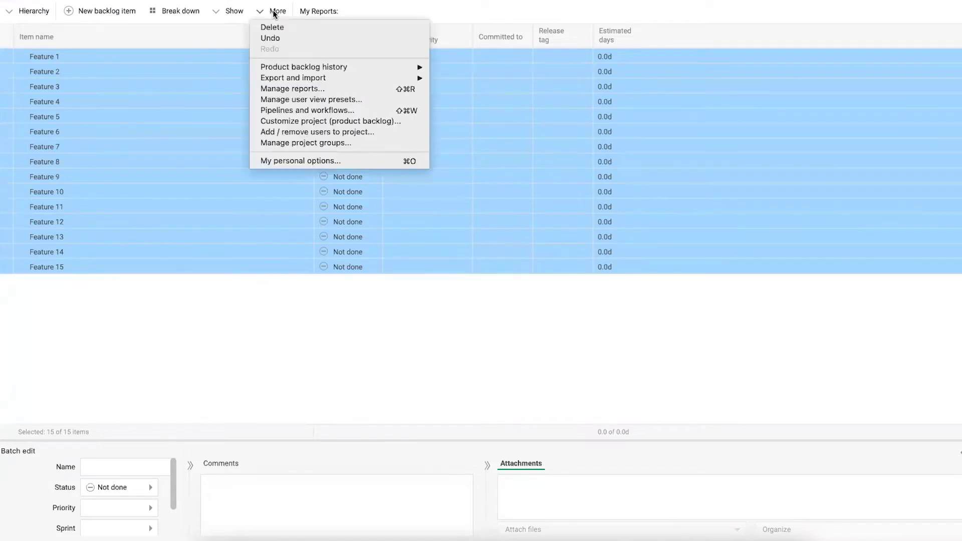
pyautogui.moveTo(315, 78)
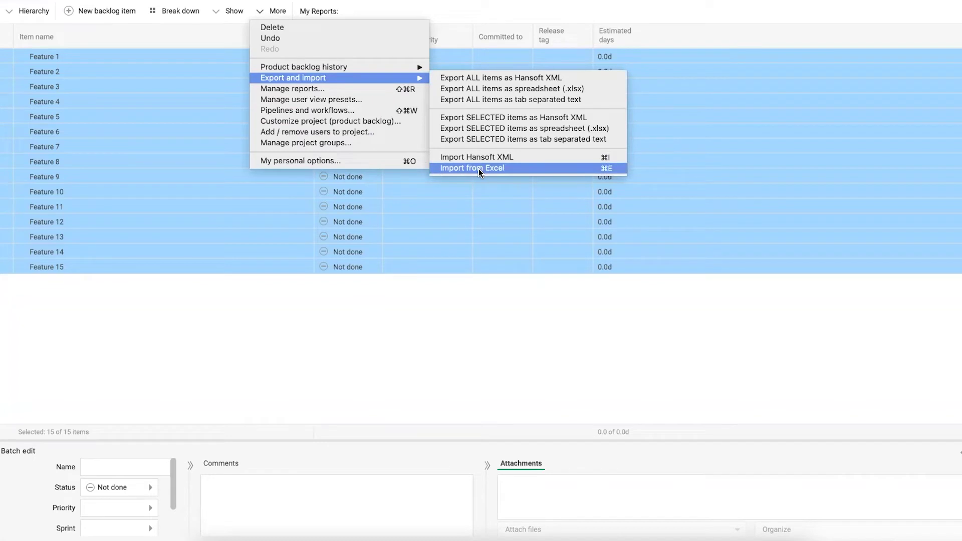
pyautogui.click(138, 134)
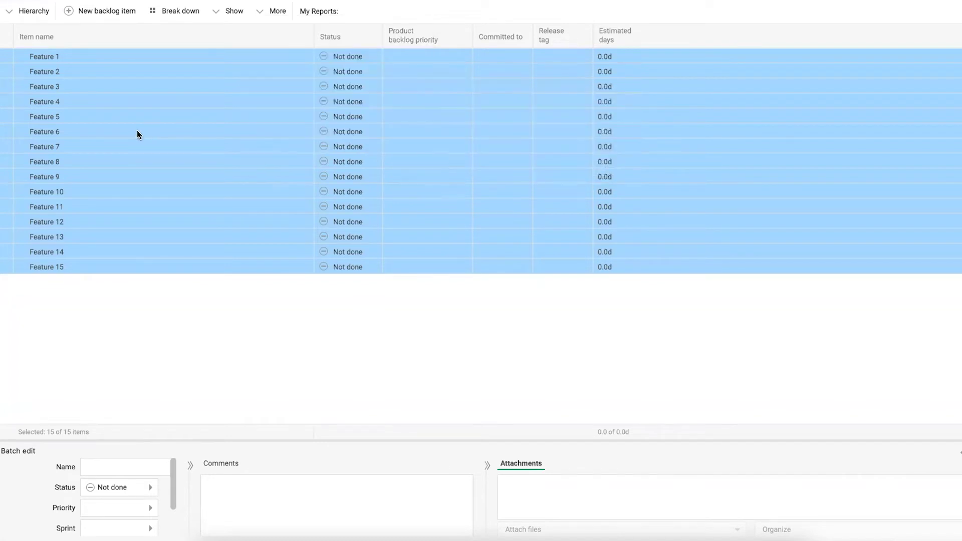
pyautogui.click(138, 134)
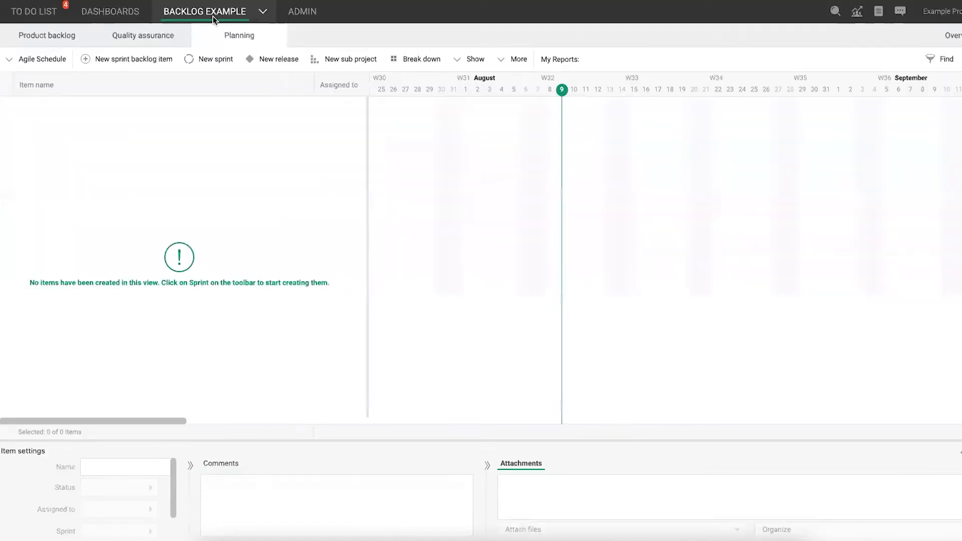
# Switch to the GAME 1 project and show its product backlog.
pyautogui.click(213, 15)
pyautogui.click(197, 43)
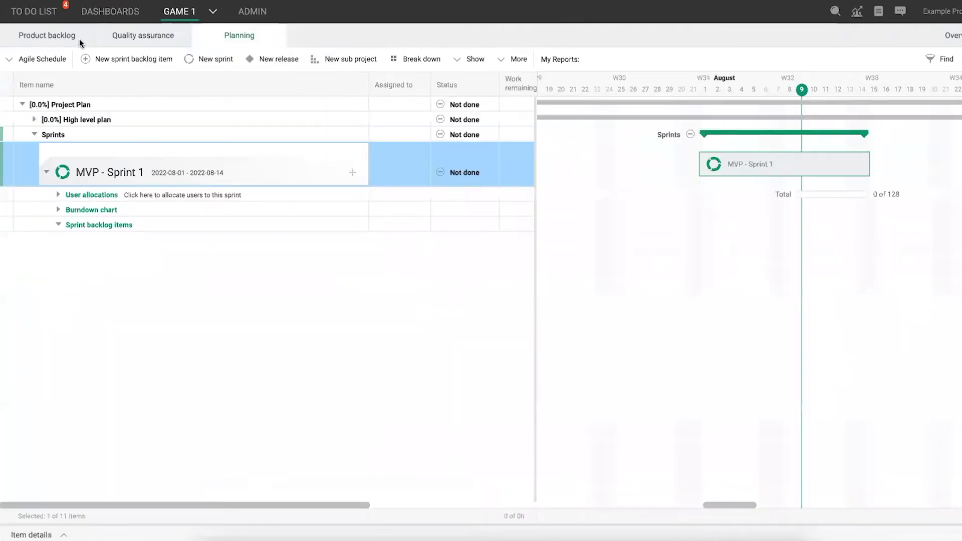
pyautogui.click(56, 35)
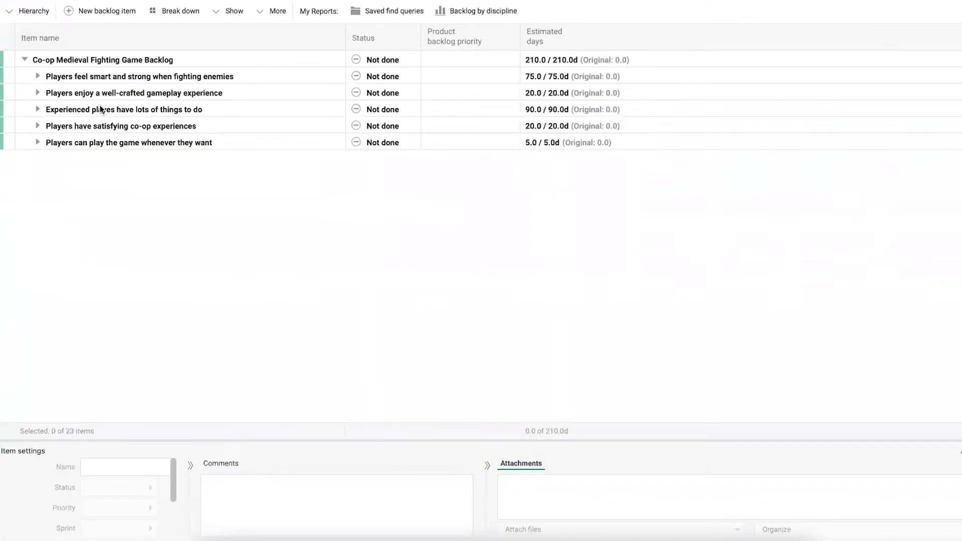
# Set the interface theme to Dark in My personal options.
pyautogui.click(275, 11)
pyautogui.click(291, 161)
pyautogui.click(504, 228)
pyautogui.click(505, 236)
pyautogui.click(795, 373)
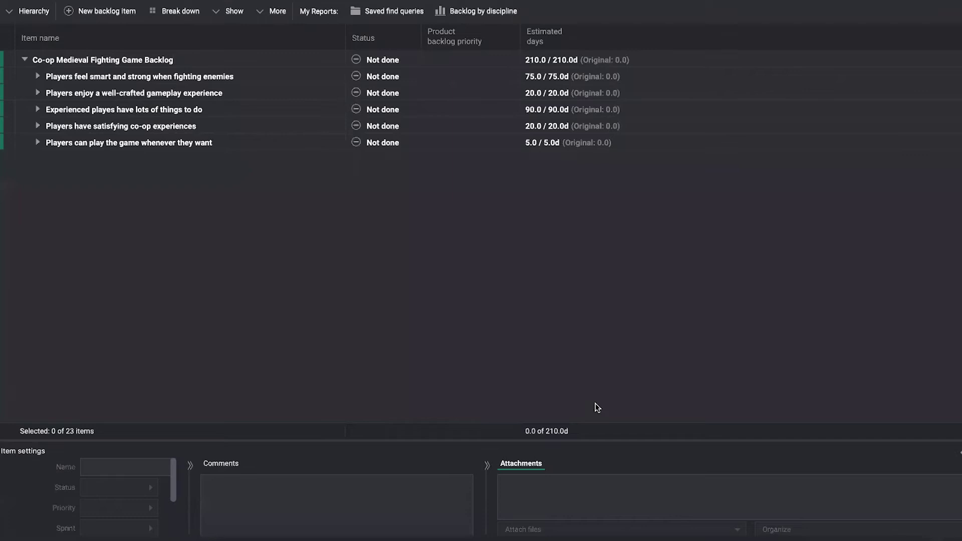
# Select the backlog root item and hide the item details panel.
pyautogui.click(112, 57)
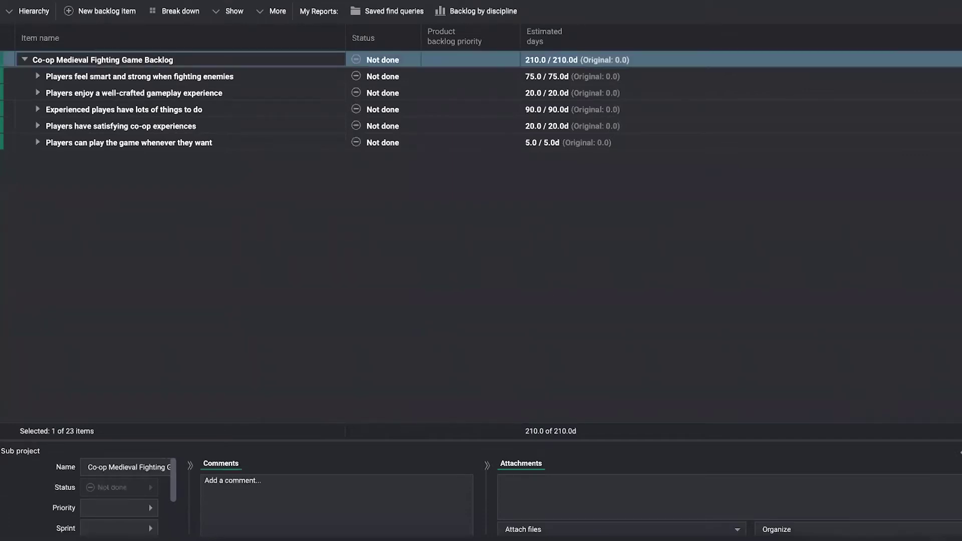
pyautogui.click(960, 452)
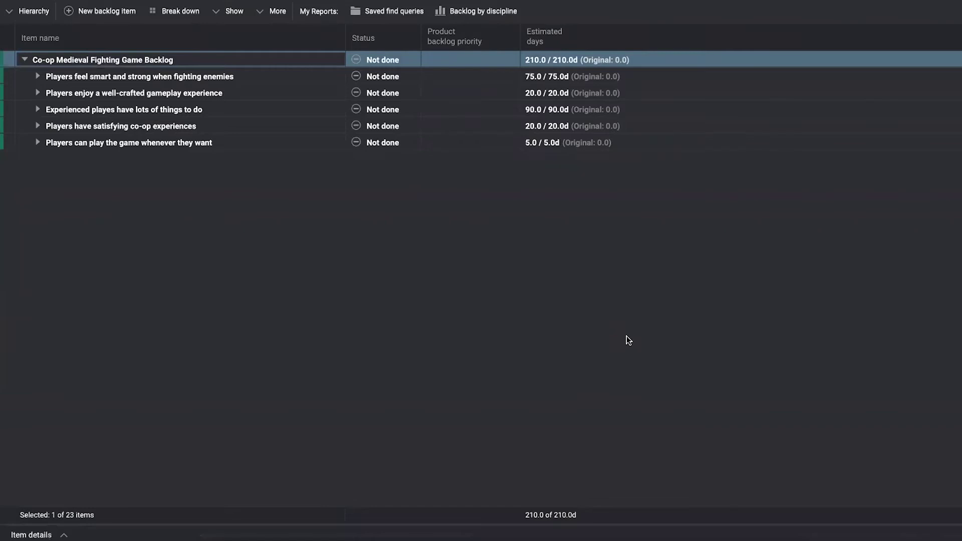
pyautogui.scroll(3, 628, 340)
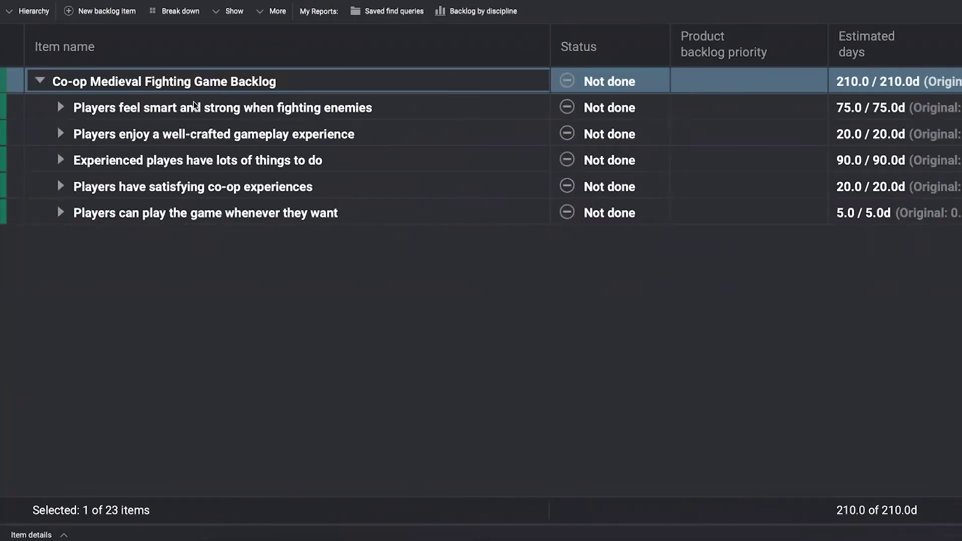
# Select each of the five top-level goals in turn, then clear the selection.
pyautogui.click(119, 110)
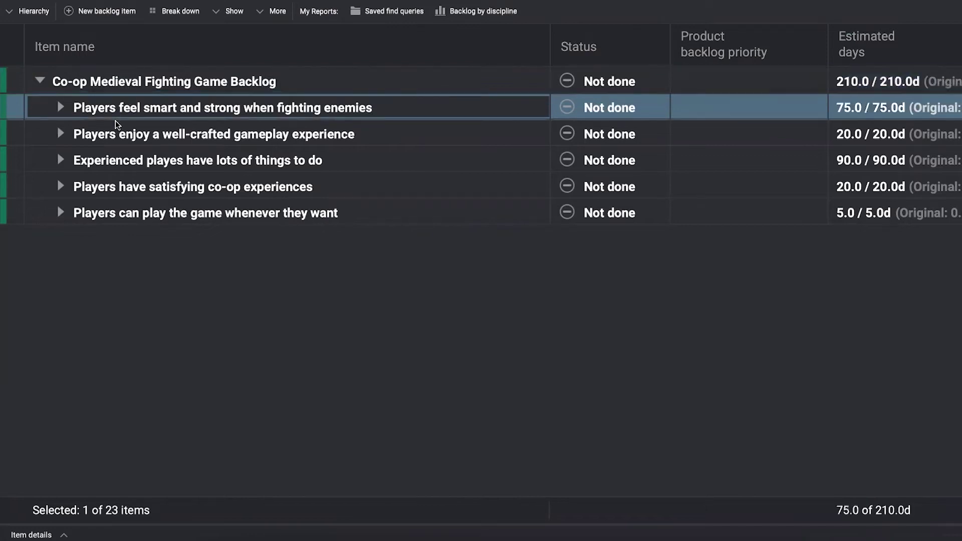
pyautogui.click(113, 134)
pyautogui.click(113, 161)
pyautogui.click(113, 188)
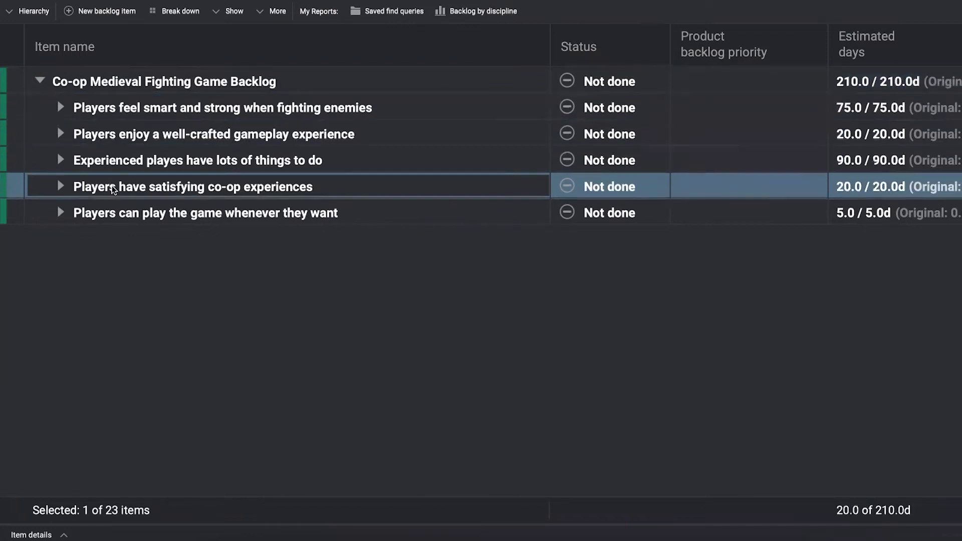
pyautogui.click(108, 216)
pyautogui.click(107, 252)
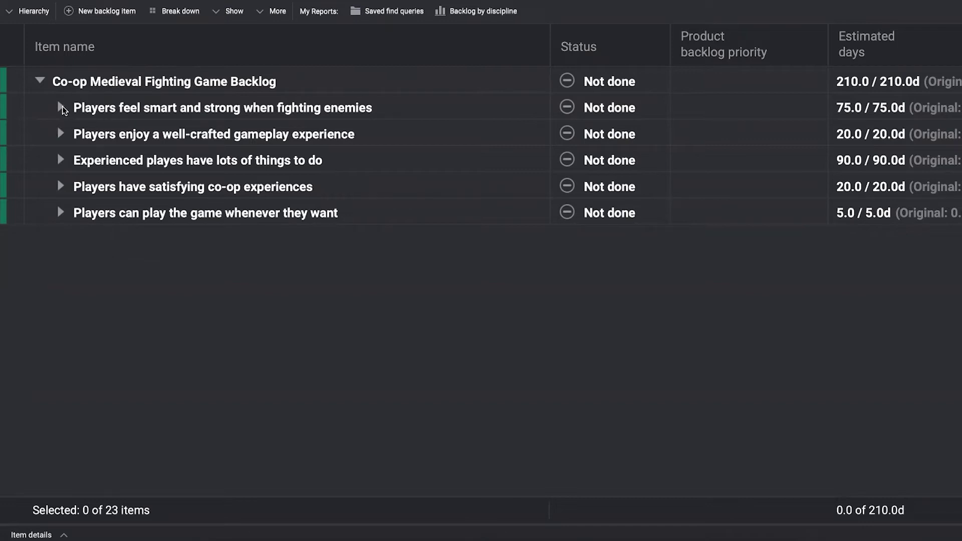
# Break down Playable Character Arthur into a child item 'Jump' flagged as a user story.
pyautogui.click(60, 108)
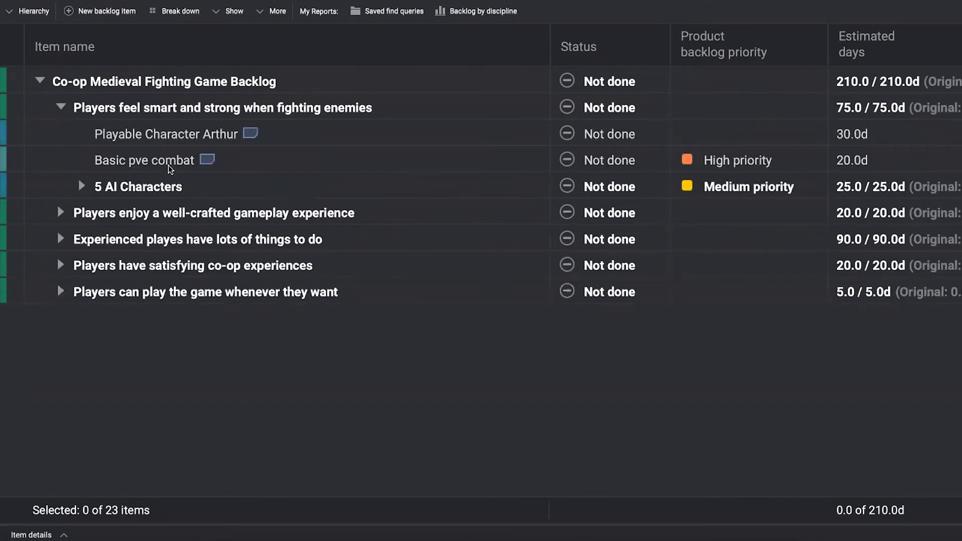
pyautogui.click(173, 142)
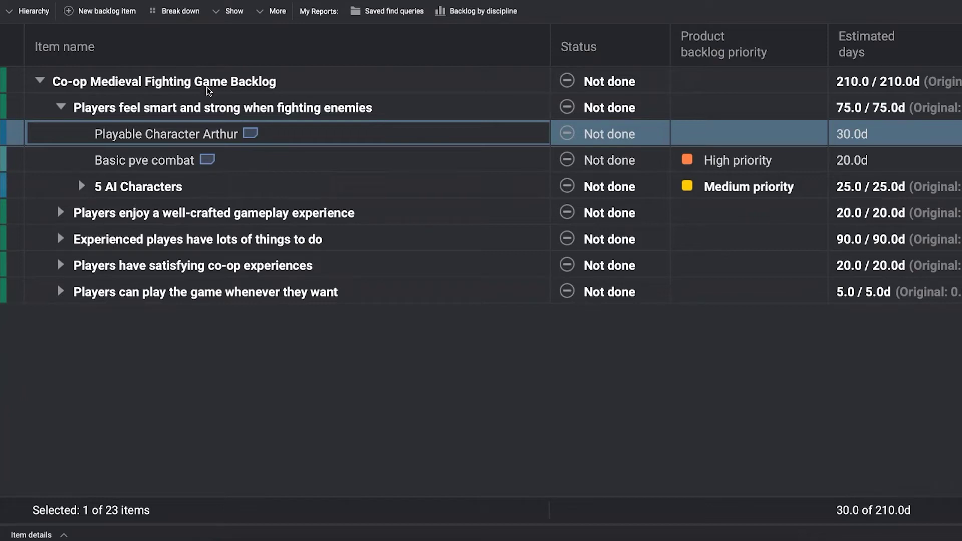
pyautogui.click(183, 16)
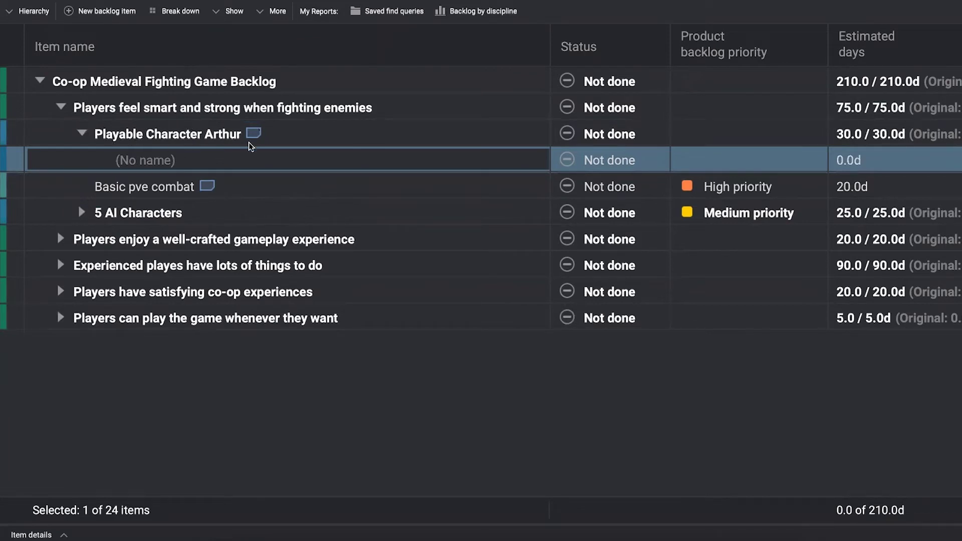
pyautogui.write('Jump')
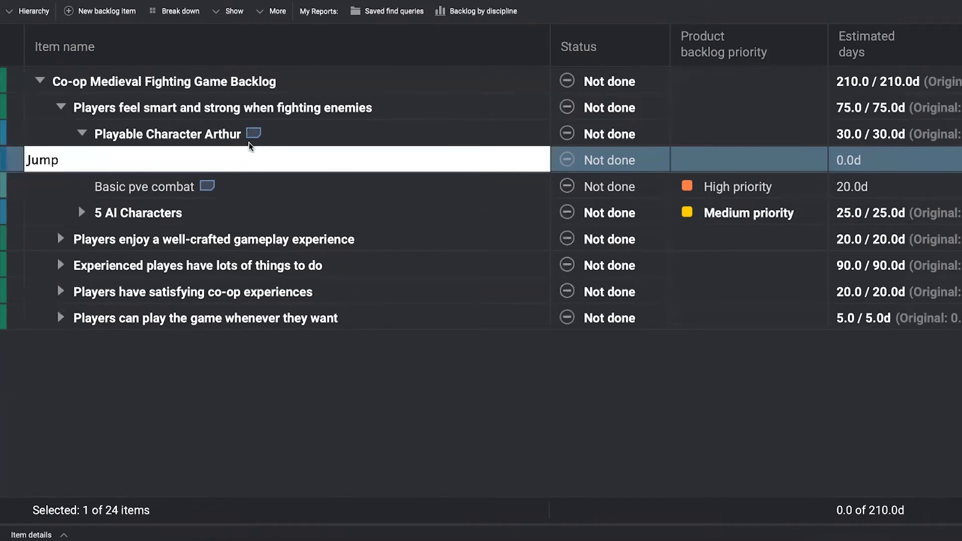
pyautogui.press('Return')
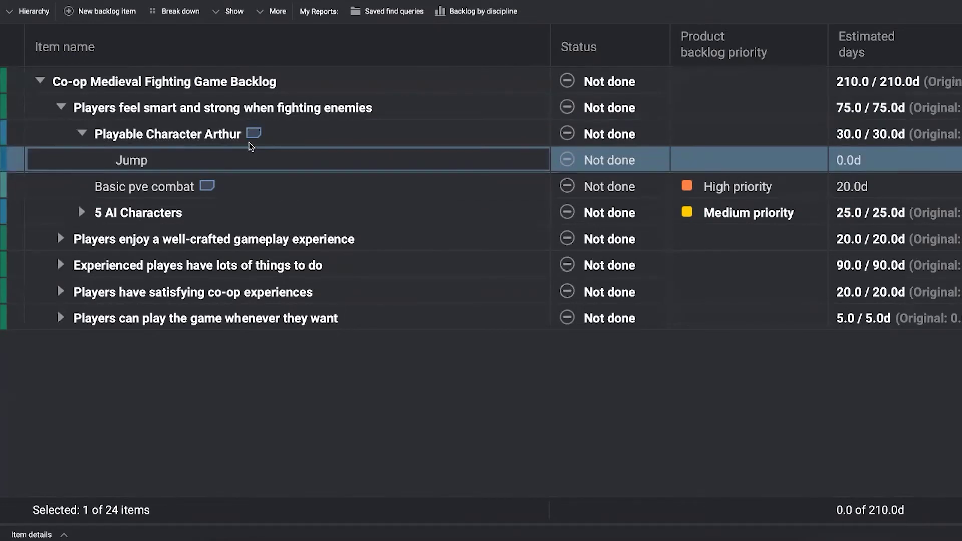
pyautogui.rightClick(204, 166)
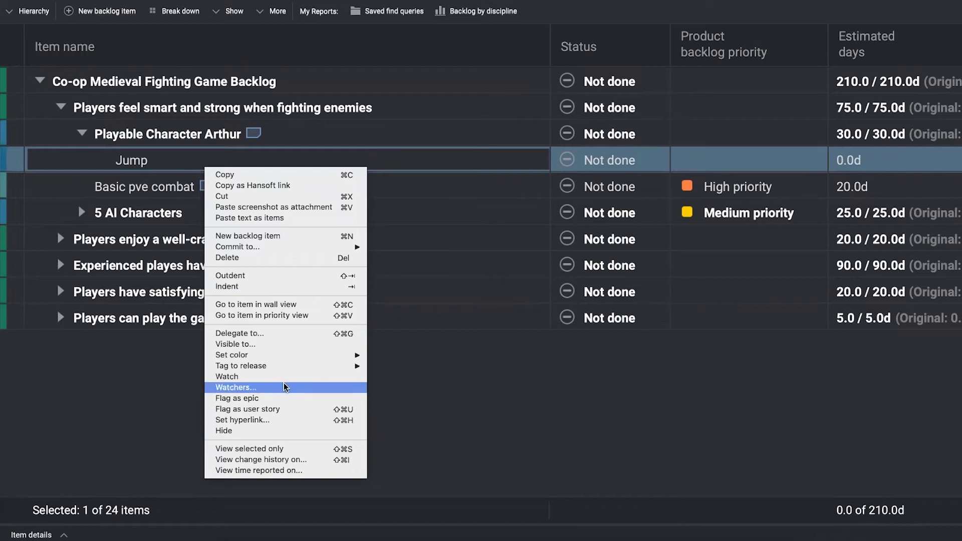
pyautogui.click(279, 409)
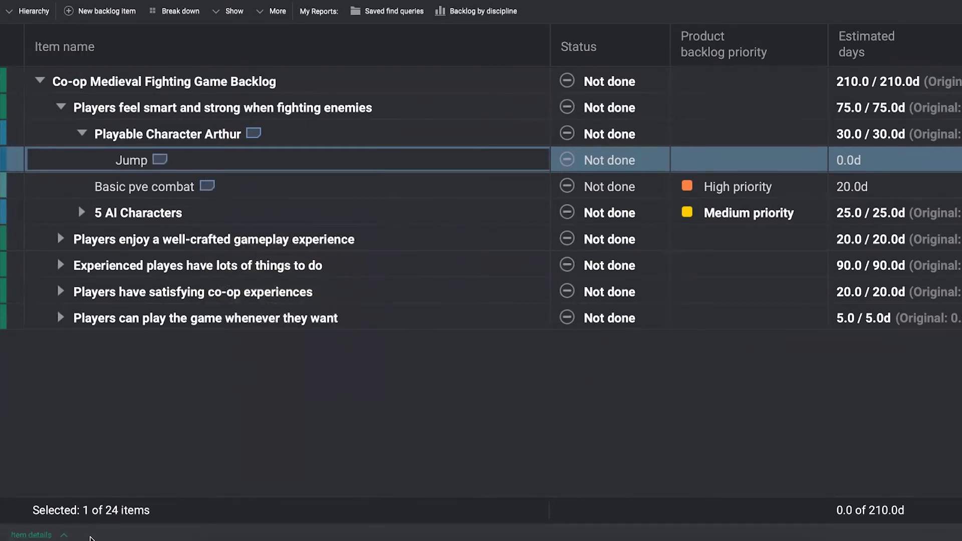
# In the right-docked item details, enter Jump's story 'As a main character I want to jump so that I can get over obstacles'.
pyautogui.click(90, 538)
pyautogui.moveTo(377, 437); pyautogui.dragTo(391, 354)
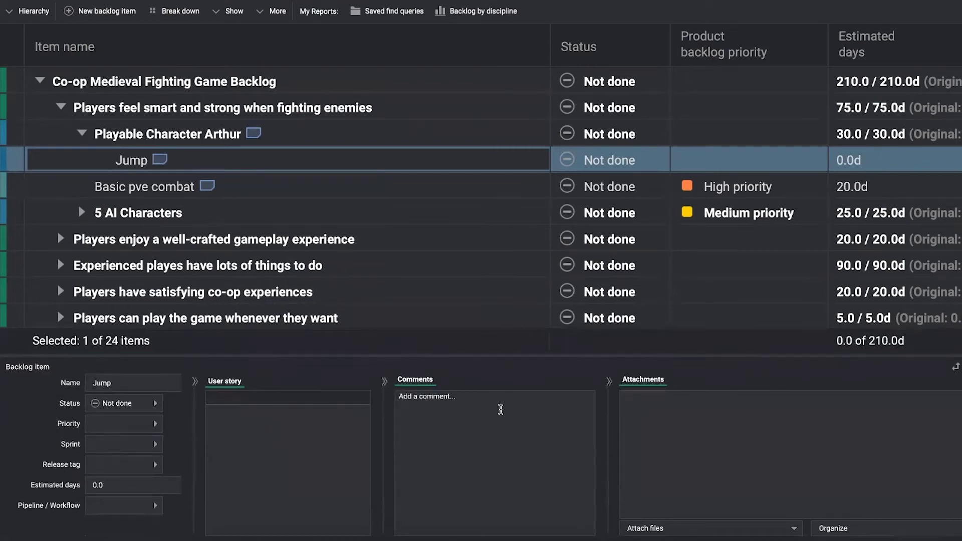
pyautogui.click(956, 367)
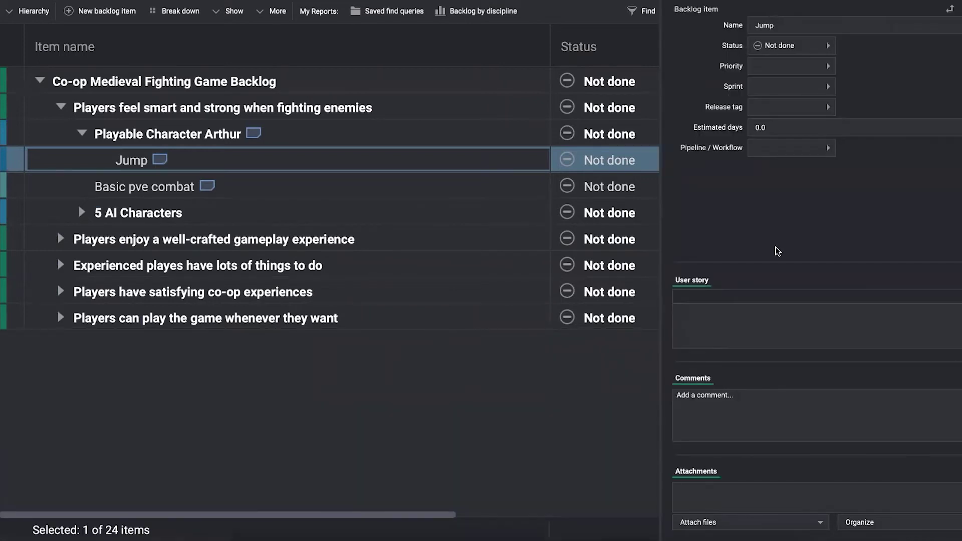
pyautogui.click(775, 291)
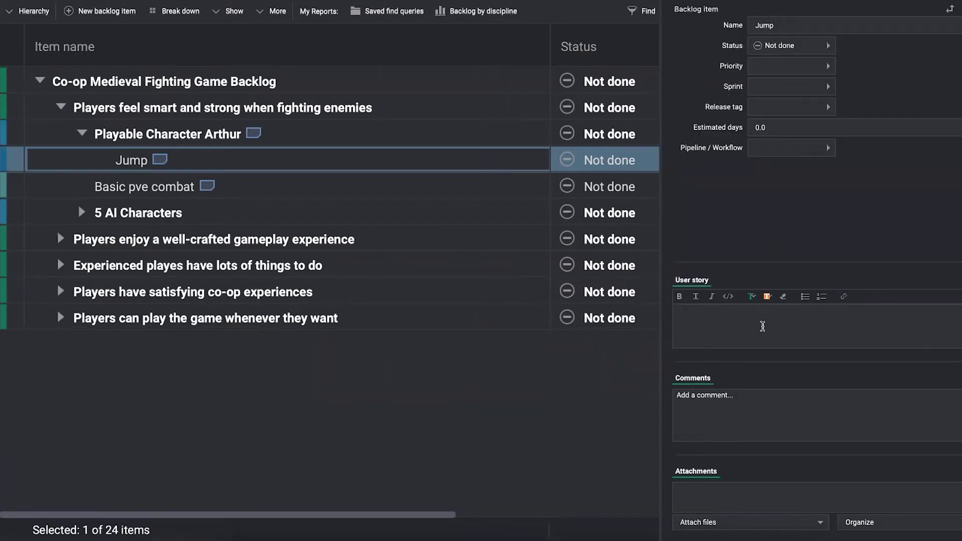
pyautogui.write('As a main character Iwa')
pyautogui.press('BackSpace')
pyautogui.press('BackSpace')
pyautogui.write('want to jump so that I can get over obstacles')
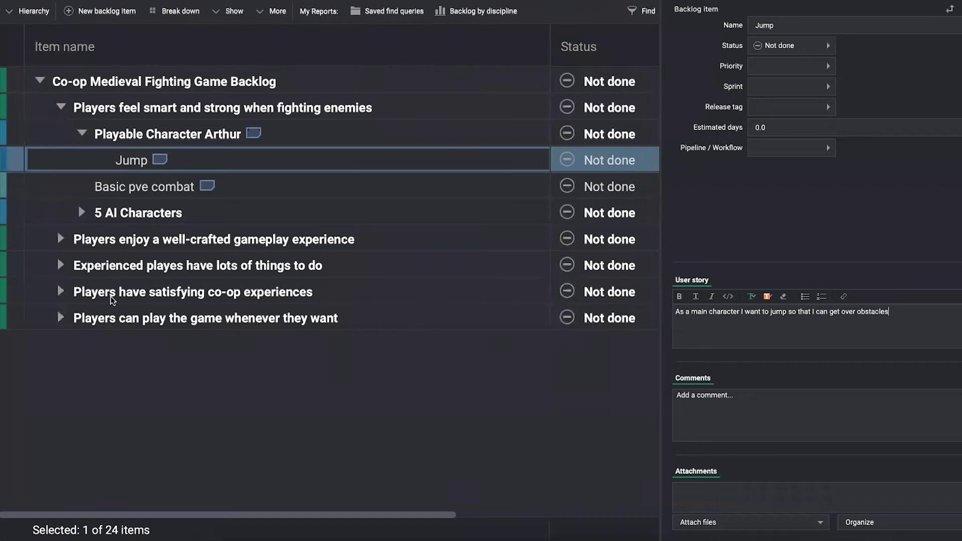
pyautogui.hotkey('ctrl', 'shift', 'd')
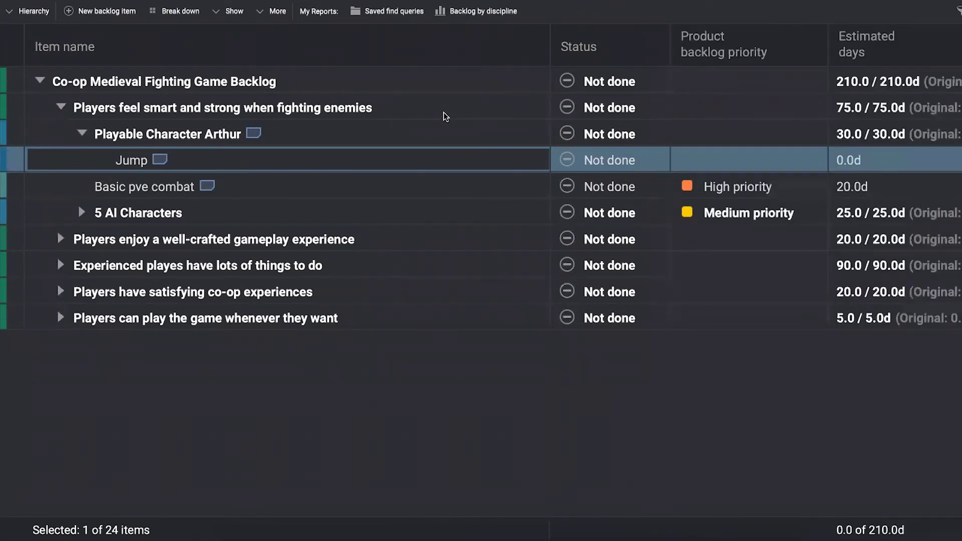
# Break Jump down into two child items, 'Jump mechanics' and 'Jump animation'.
pyautogui.click(172, 17)
pyautogui.write('Jum')
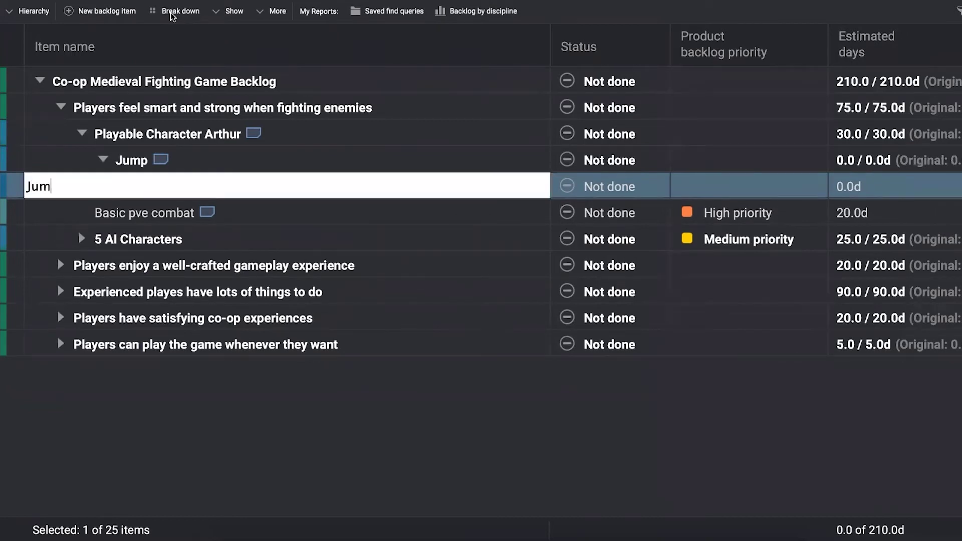
pyautogui.write('p mechanincs')
pyautogui.press('Return')
pyautogui.write('Jm')
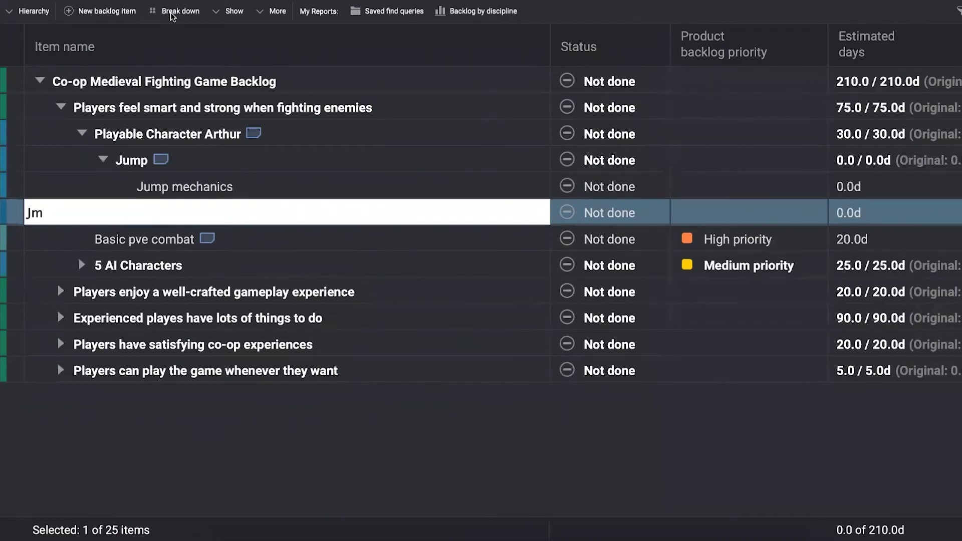
pyautogui.press('BackSpace')
pyautogui.write('ump animation')
pyautogui.press('Up')
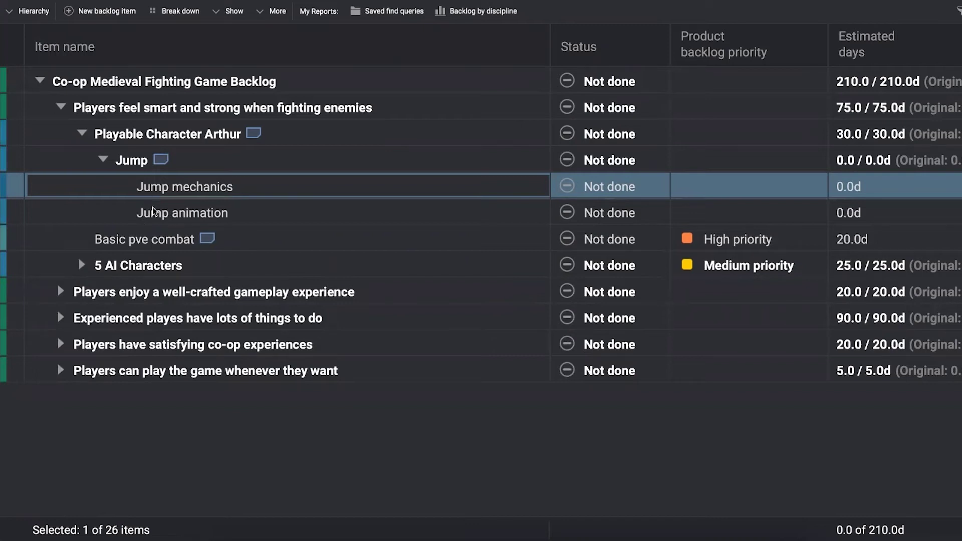
pyautogui.click(140, 163)
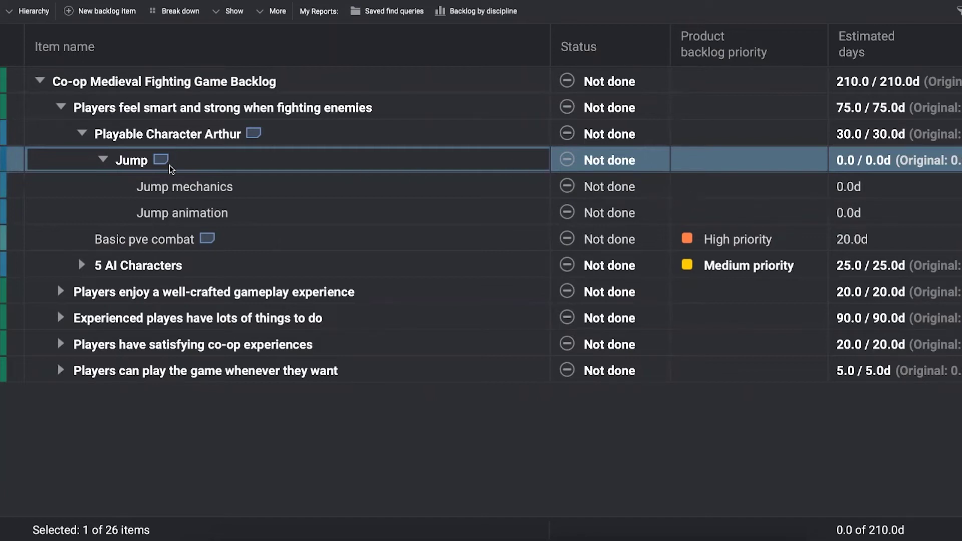
# Select the Jump item and narrow the Item name column.
pyautogui.click(115, 111)
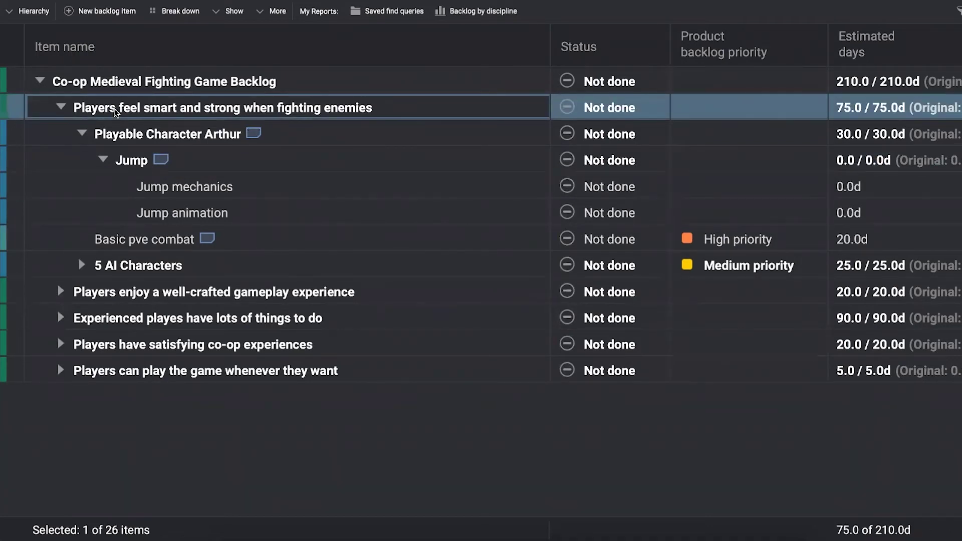
pyautogui.click(133, 165)
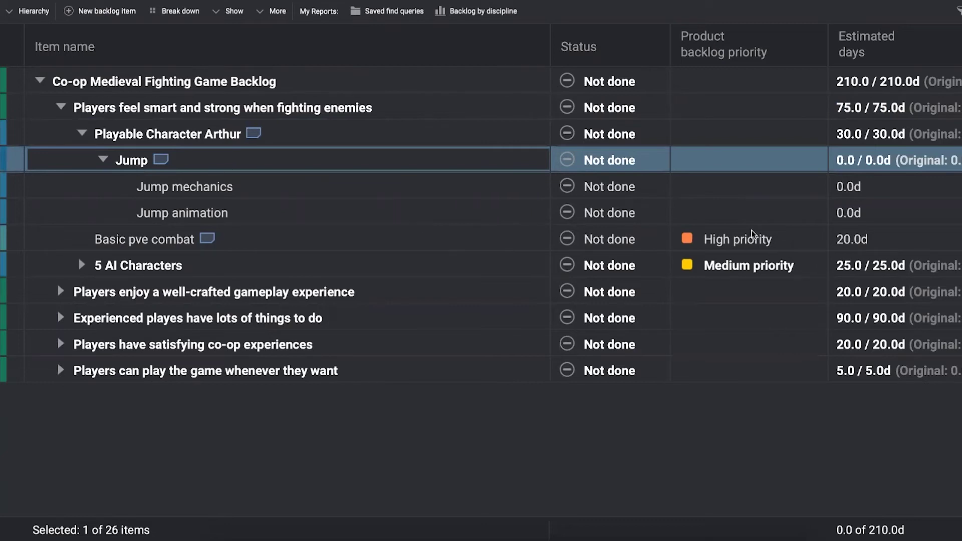
pyautogui.moveTo(550, 50); pyautogui.dragTo(442, 56)
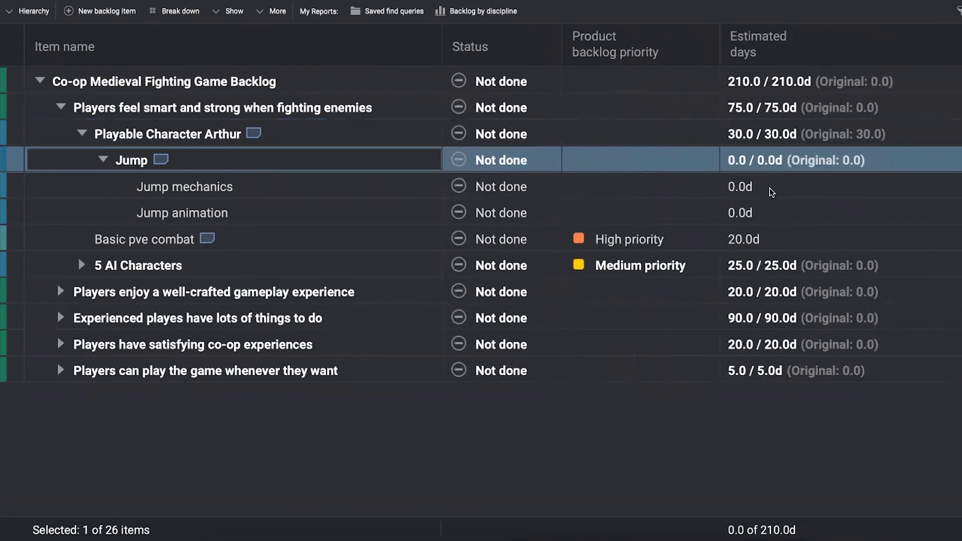
# Estimate Jump mechanics at 3 days and Jump animation at 5 days.
pyautogui.click(770, 192)
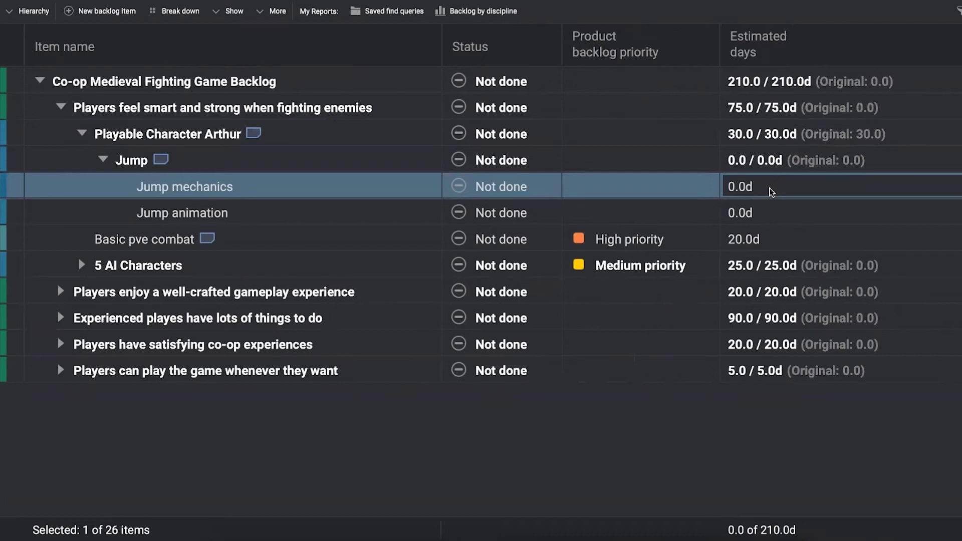
pyautogui.write('3')
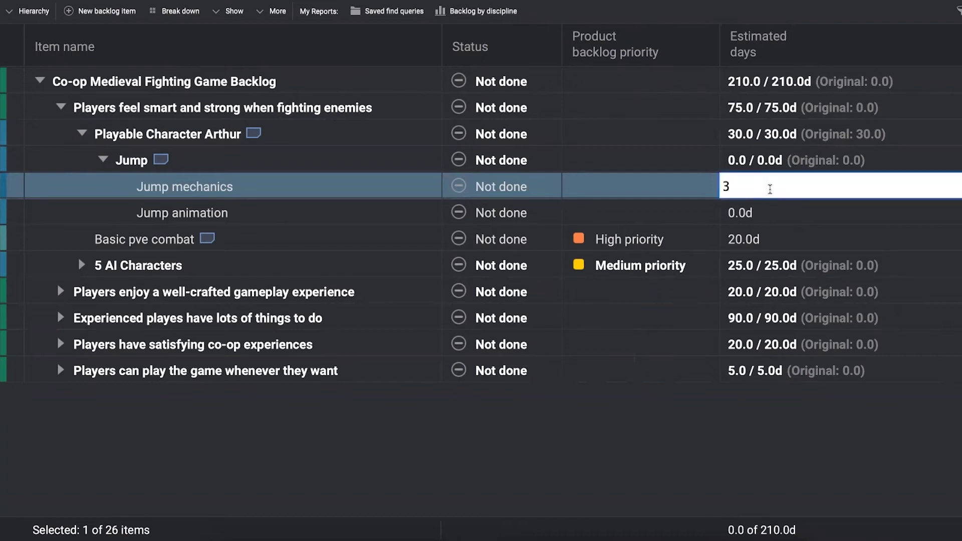
pyautogui.press('Return')
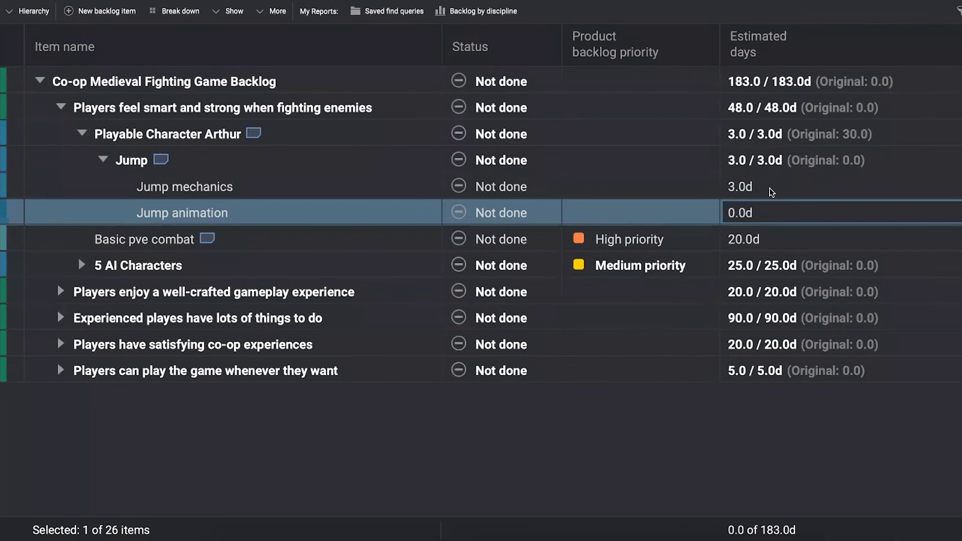
pyautogui.write('5')
pyautogui.click(772, 193)
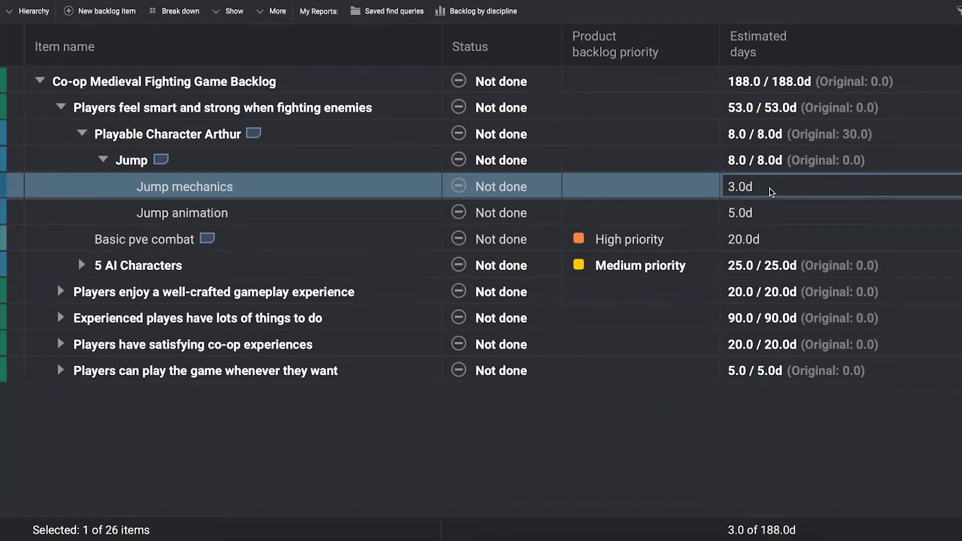
pyautogui.click(737, 86)
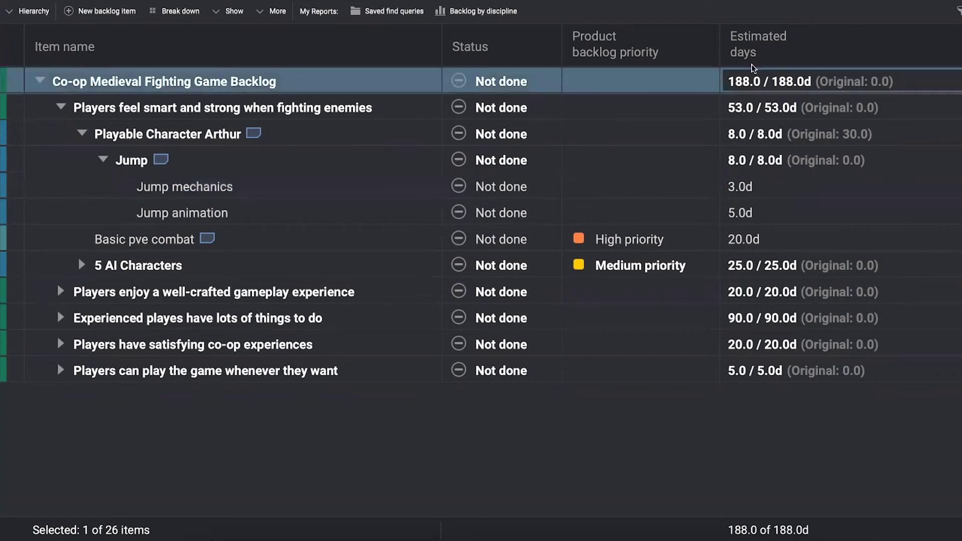
pyautogui.click(747, 188)
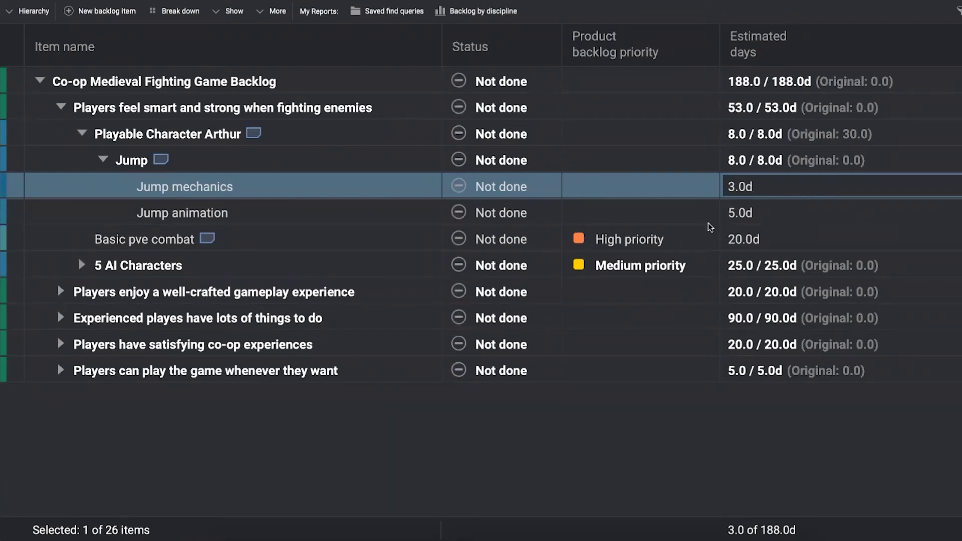
# Hide the Estimated days column from the backlog table.
pyautogui.rightClick(761, 53)
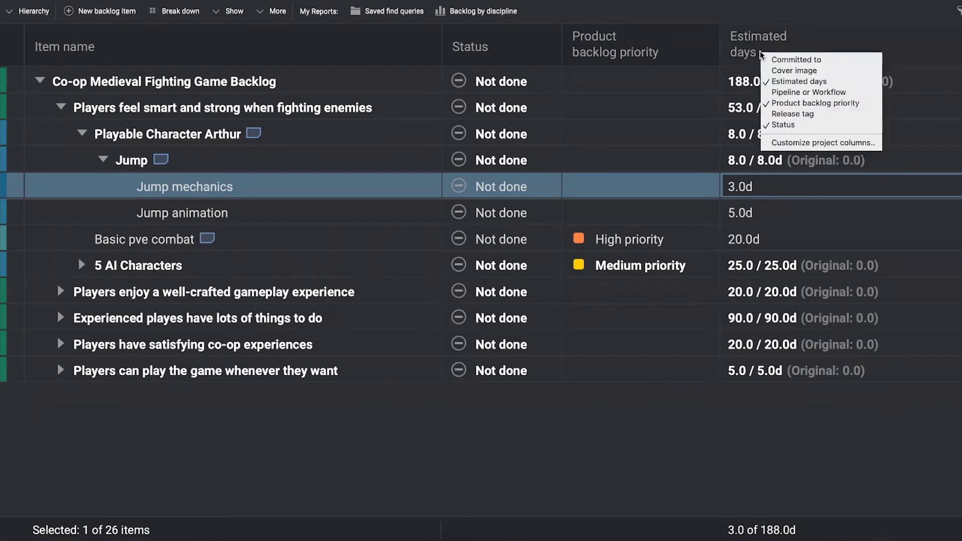
pyautogui.click(773, 82)
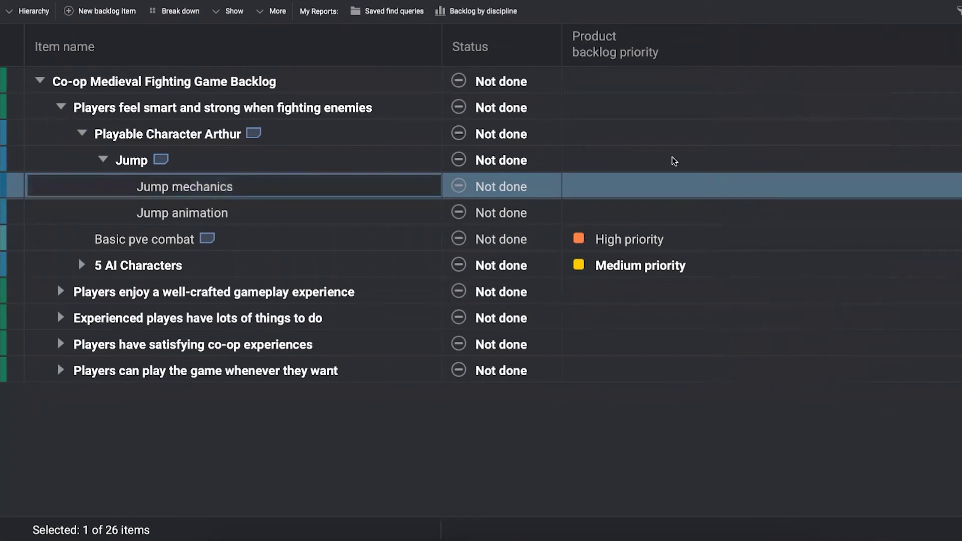
pyautogui.click(169, 143)
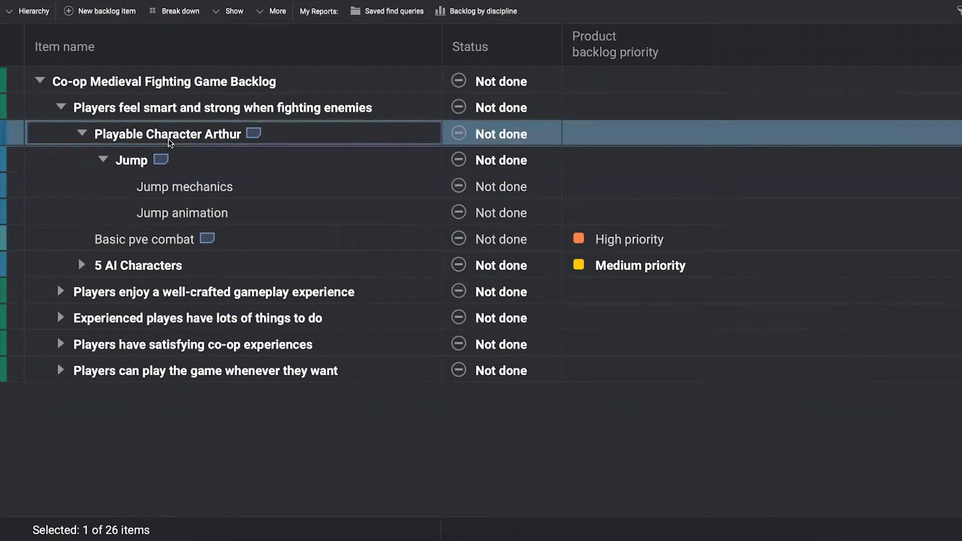
pyautogui.rightClick(169, 142)
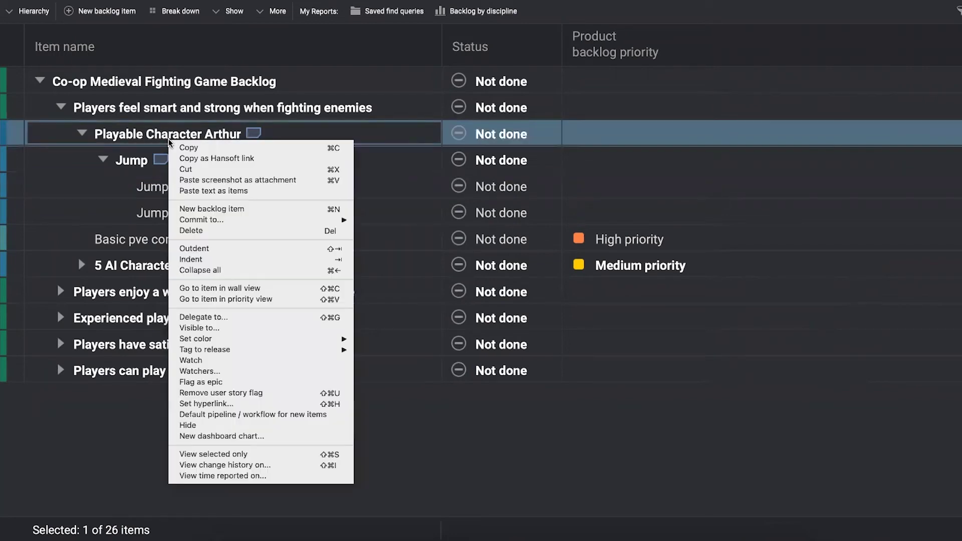
# Flag Playable Character Arthur as an epic.
pyautogui.click(236, 383)
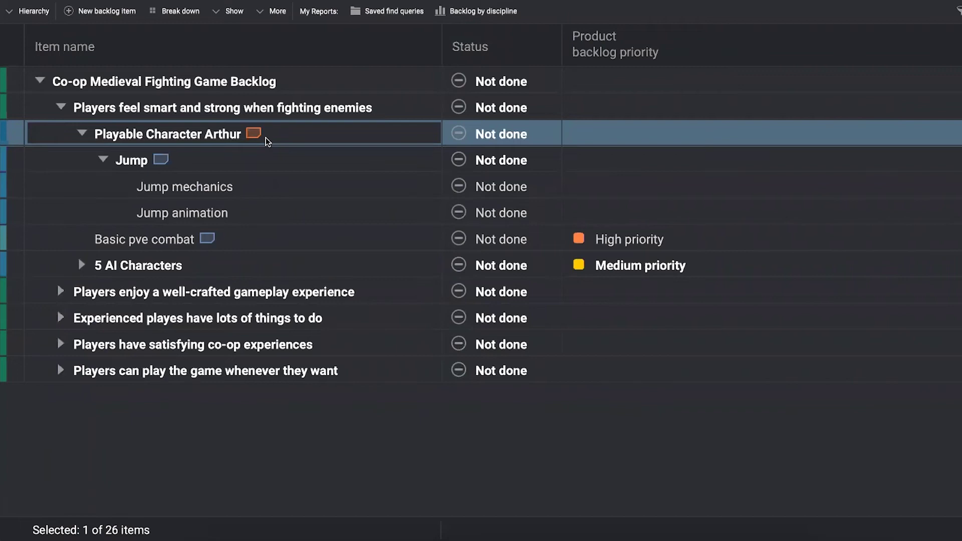
# Show the Estimated days column in the backlog again.
pyautogui.rightClick(680, 51)
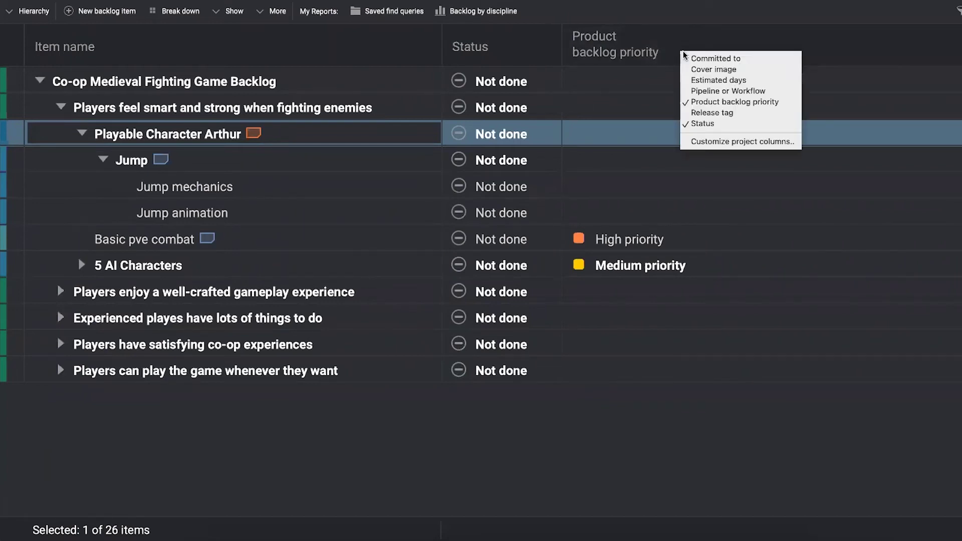
pyautogui.click(710, 80)
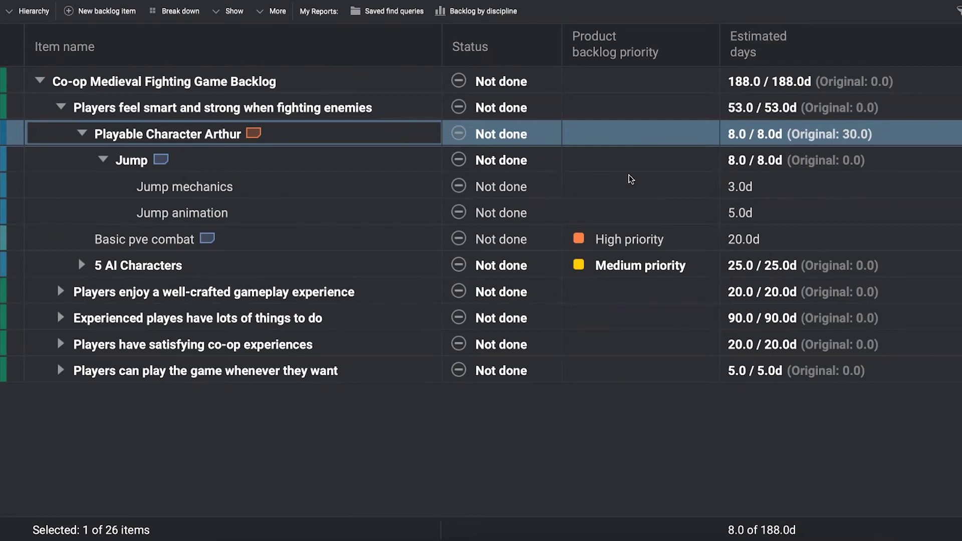
# Give Jump mechanics and Jump animation Very high product backlog priority.
pyautogui.click(609, 108)
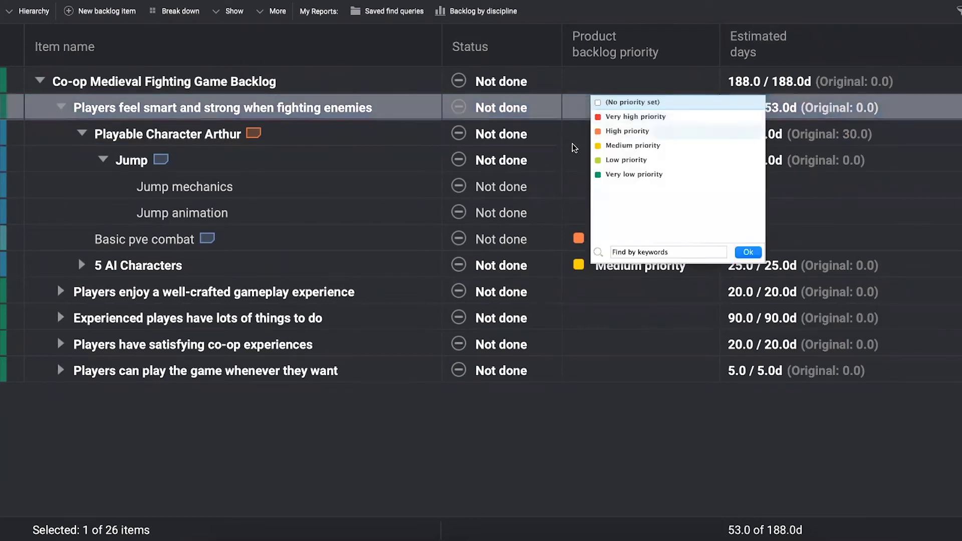
pyautogui.click(570, 183)
pyautogui.click(570, 185)
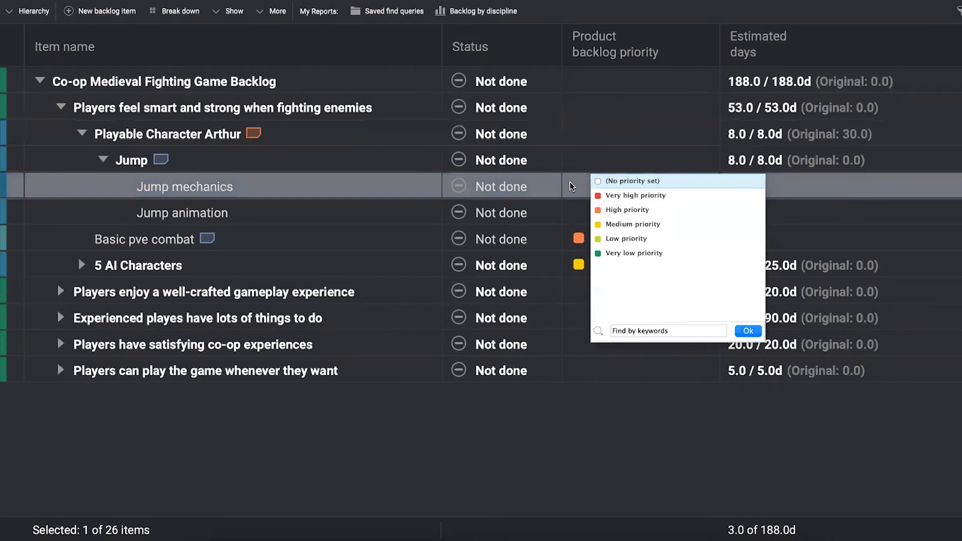
pyautogui.click(570, 182)
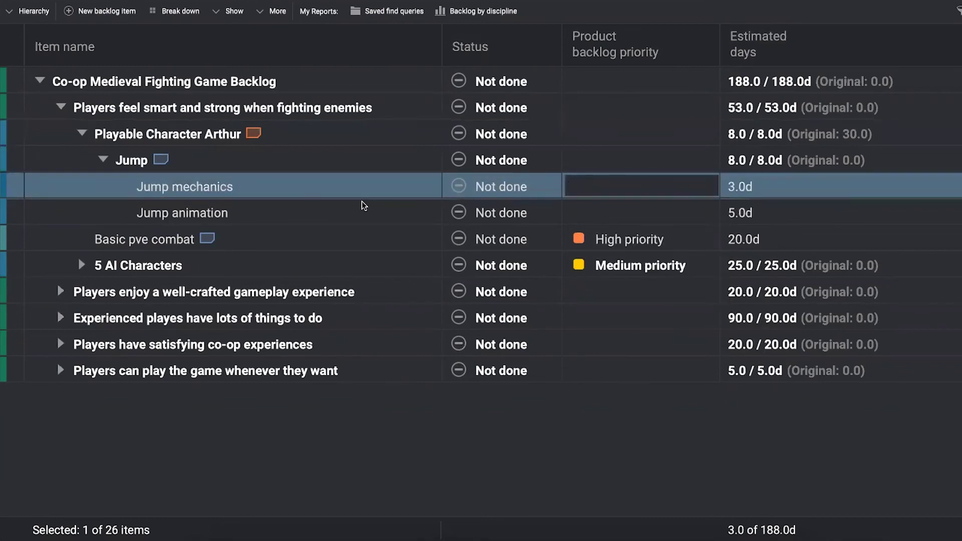
pyautogui.click(636, 187)
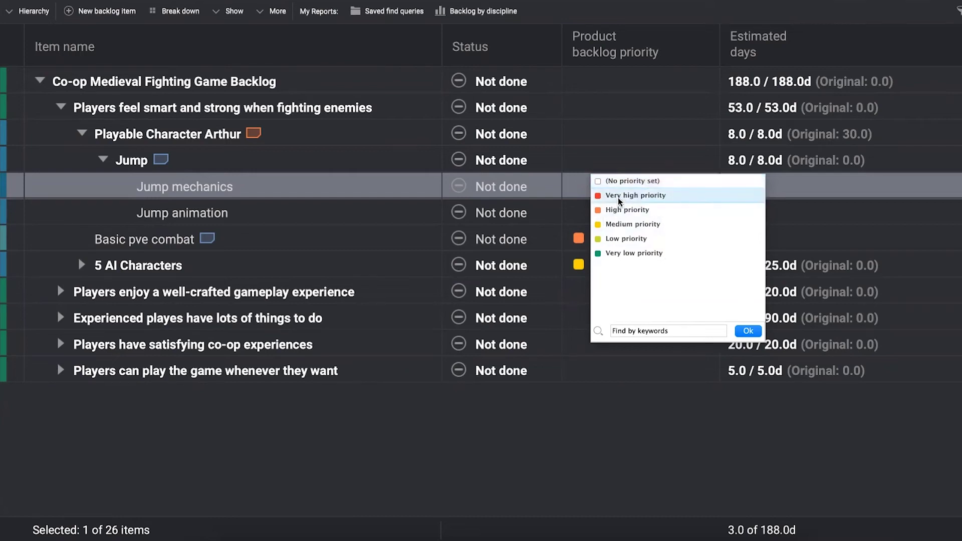
pyautogui.click(618, 197)
pyautogui.click(609, 209)
pyautogui.click(623, 223)
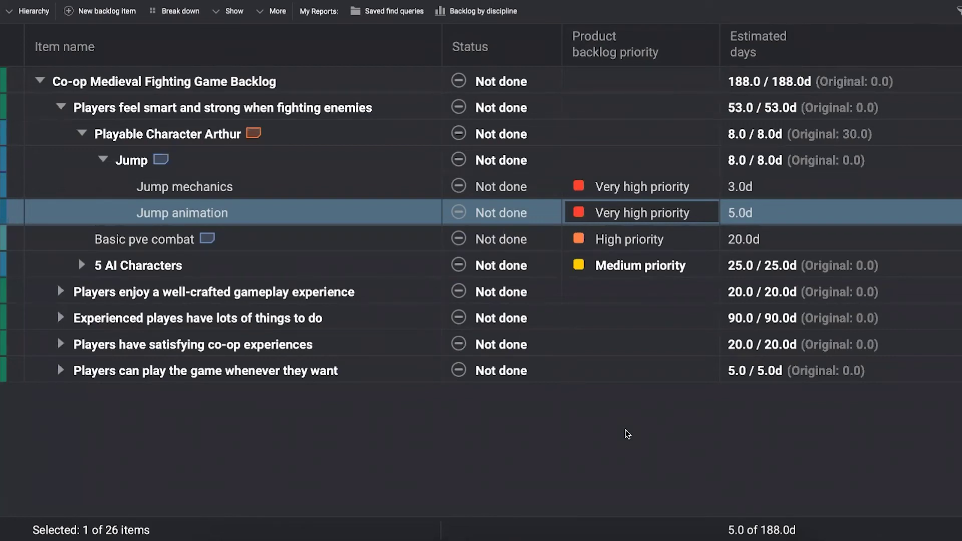
pyautogui.click(182, 167)
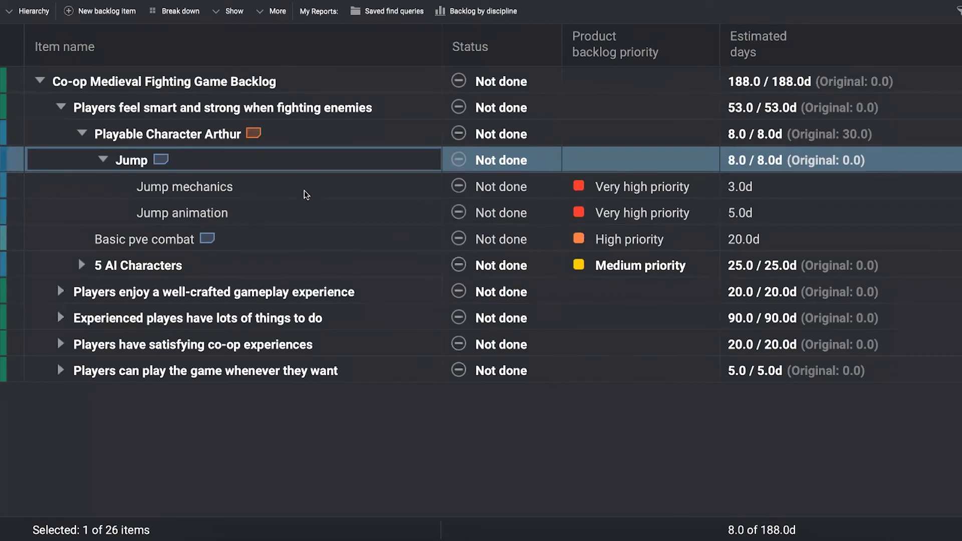
# Select Jump mechanics and narrow the Item name column further.
pyautogui.click(624, 190)
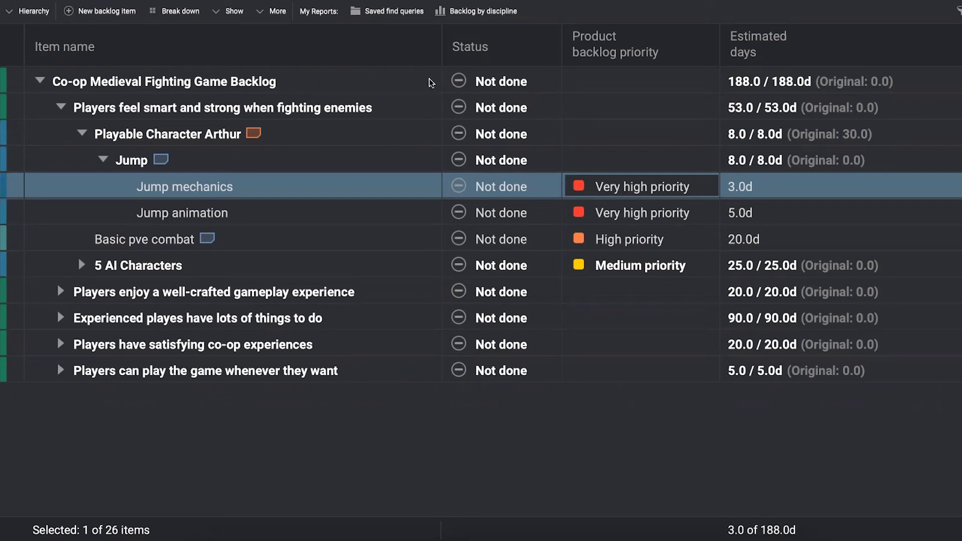
pyautogui.moveTo(441, 58); pyautogui.dragTo(376, 63)
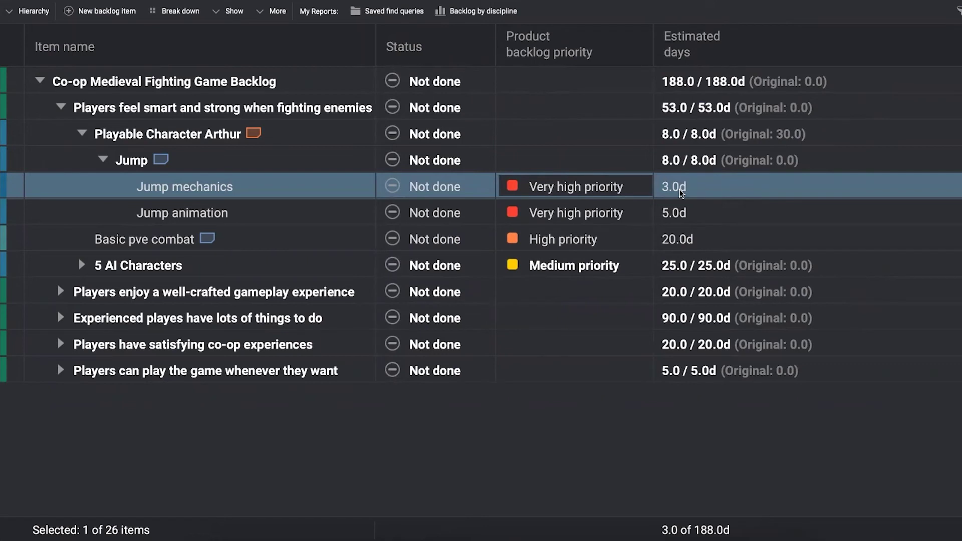
# Create a custom column named 'Discipline' of type Drop list multiple choices.
pyautogui.rightClick(776, 42)
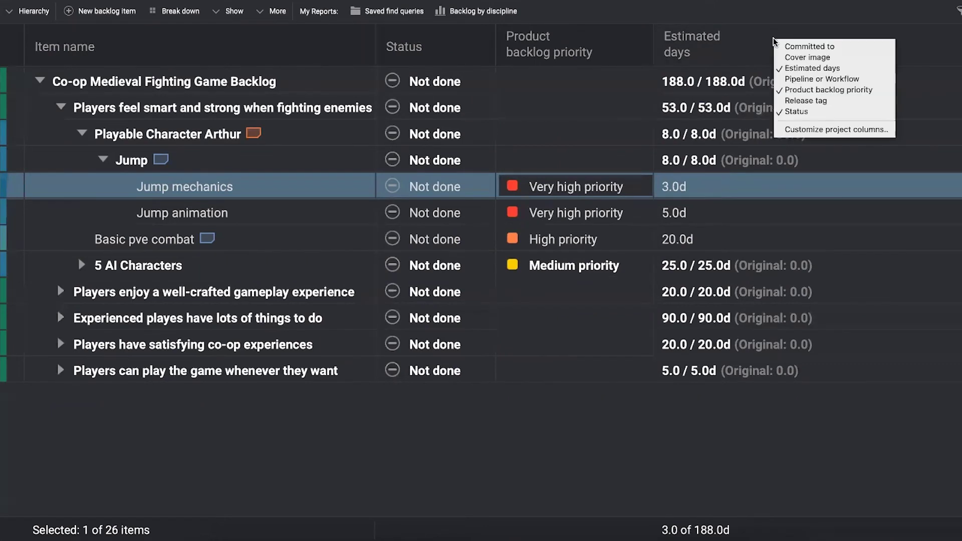
pyautogui.click(832, 131)
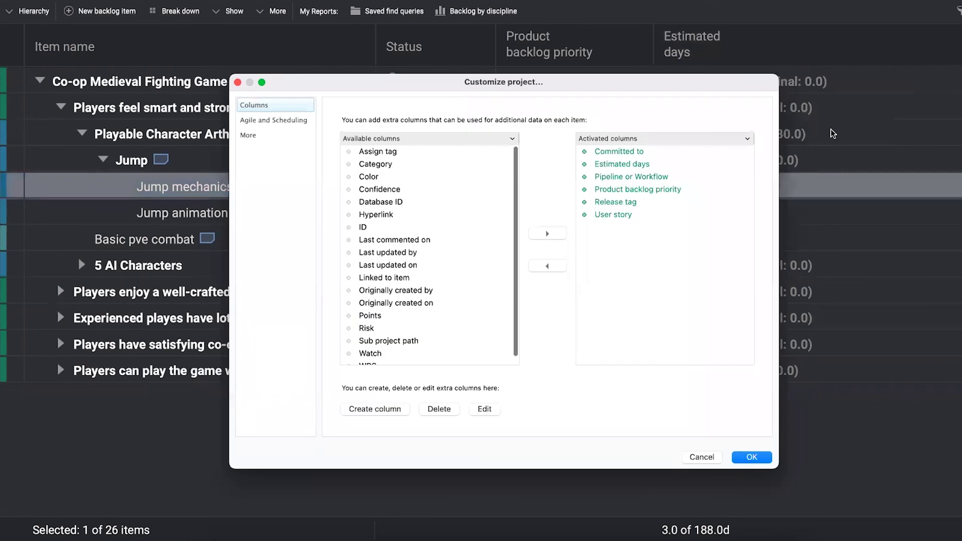
pyautogui.click(393, 410)
pyautogui.write('Disci')
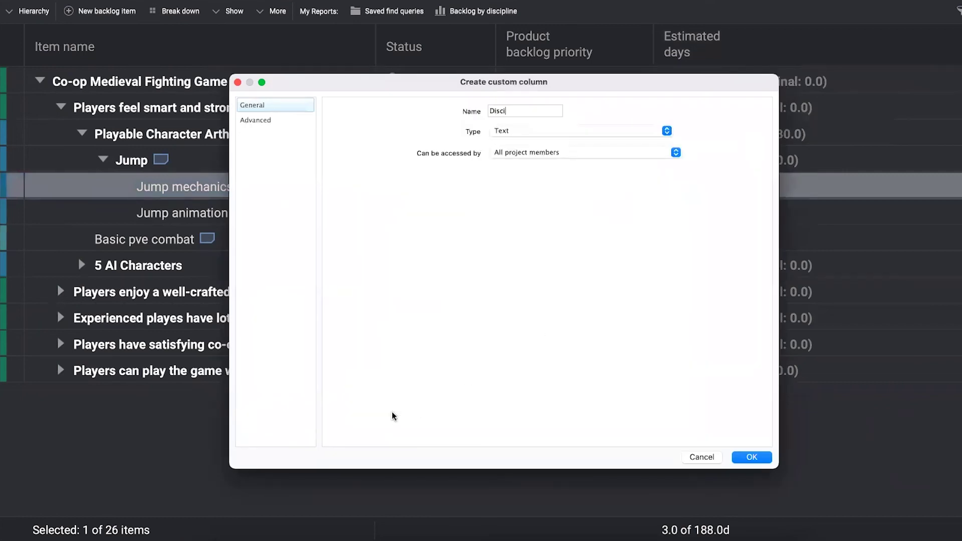
pyautogui.write('pline')
pyautogui.click(542, 136)
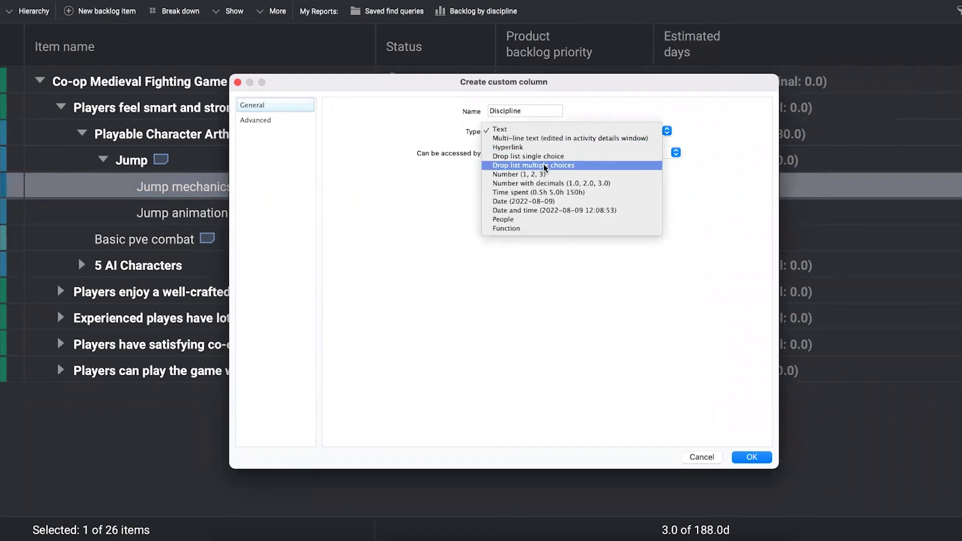
pyautogui.click(545, 166)
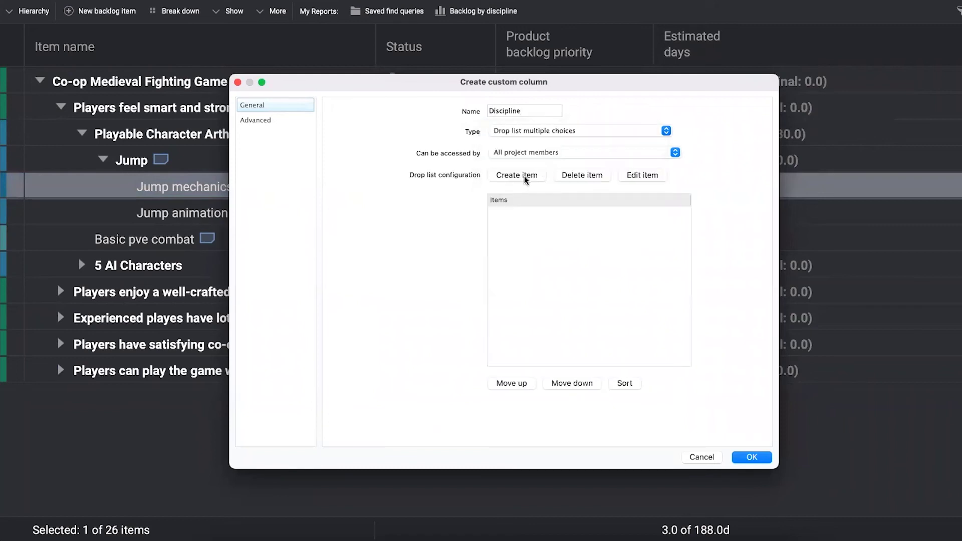
# Add the choices Art and Code (green box) and save the new column.
pyautogui.click(524, 177)
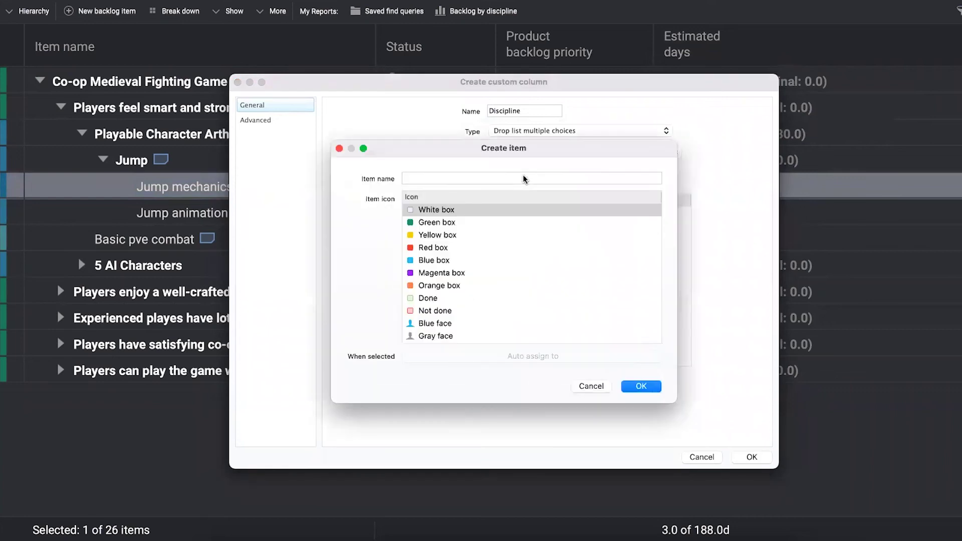
pyautogui.write('Art')
pyautogui.press('Return')
pyautogui.click(461, 176)
pyautogui.write('Coed')
pyautogui.press('BackSpace')
pyautogui.press('BackSpace')
pyautogui.write('de')
pyautogui.click(457, 224)
pyautogui.press('Return')
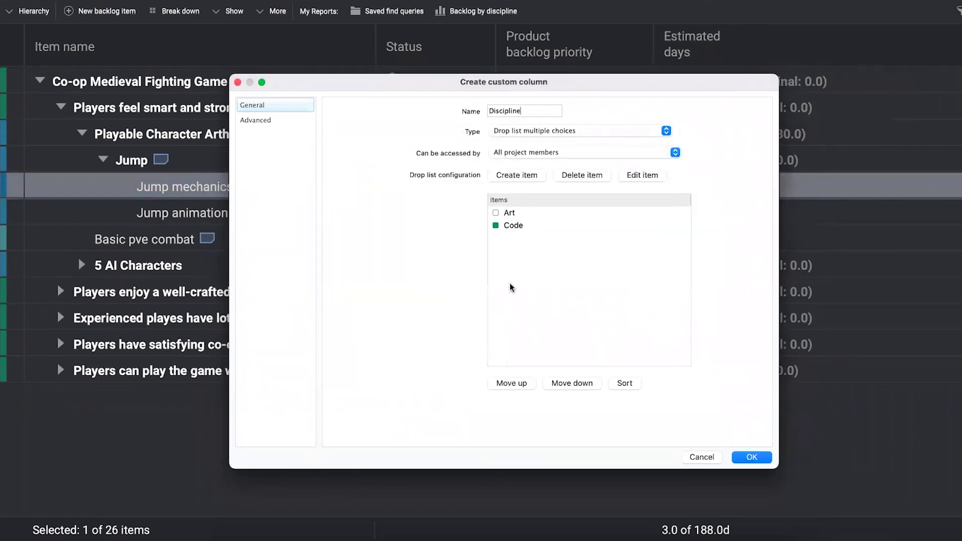
pyautogui.click(752, 457)
pyautogui.click(594, 291)
# Set Discipline to Code for Jump mechanics and Art for Jump animation.
pyautogui.click(752, 458)
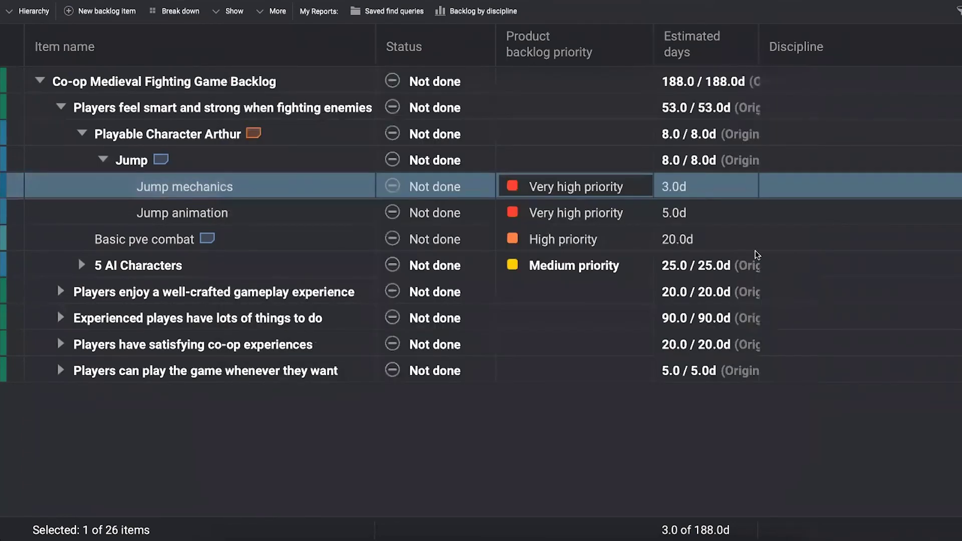
pyautogui.click(781, 191)
pyautogui.click(781, 191)
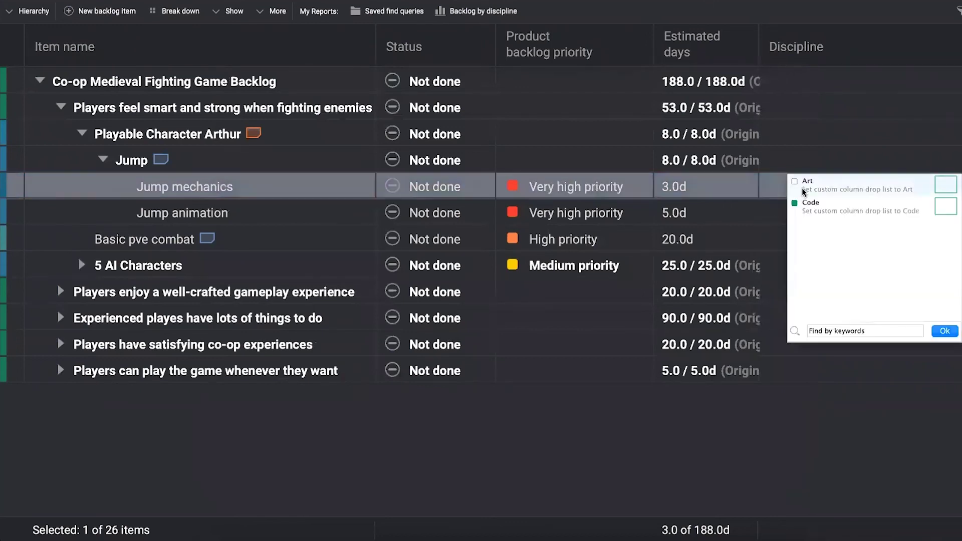
pyautogui.click(809, 206)
pyautogui.click(818, 218)
pyautogui.click(818, 220)
# Batch-set Discipline to Art for all five NPC items under 5 AI Characters.
pyautogui.click(82, 266)
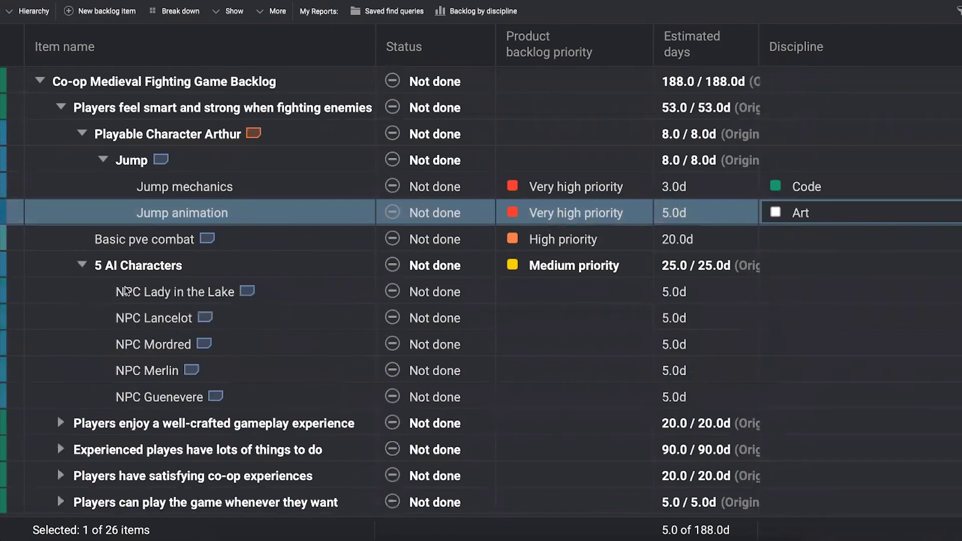
pyautogui.click(125, 292)
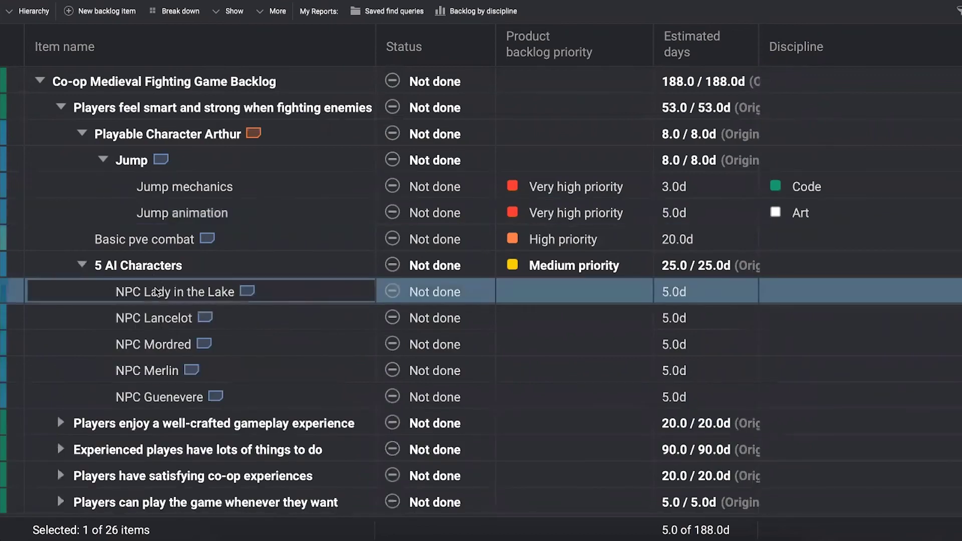
pyautogui.keyDown('shift'); pyautogui.click(163, 396); pyautogui.keyUp('shift')
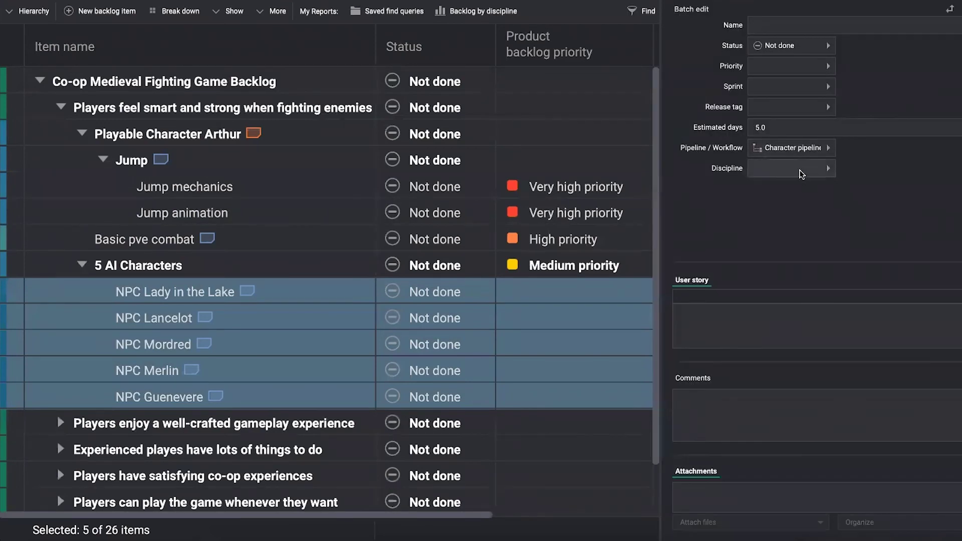
pyautogui.click(800, 170)
pyautogui.click(730, 19)
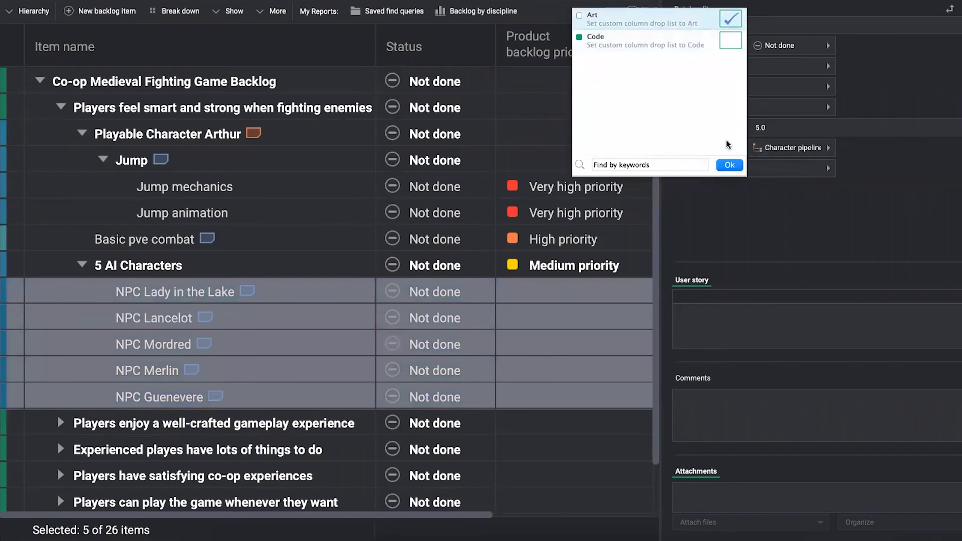
pyautogui.click(729, 165)
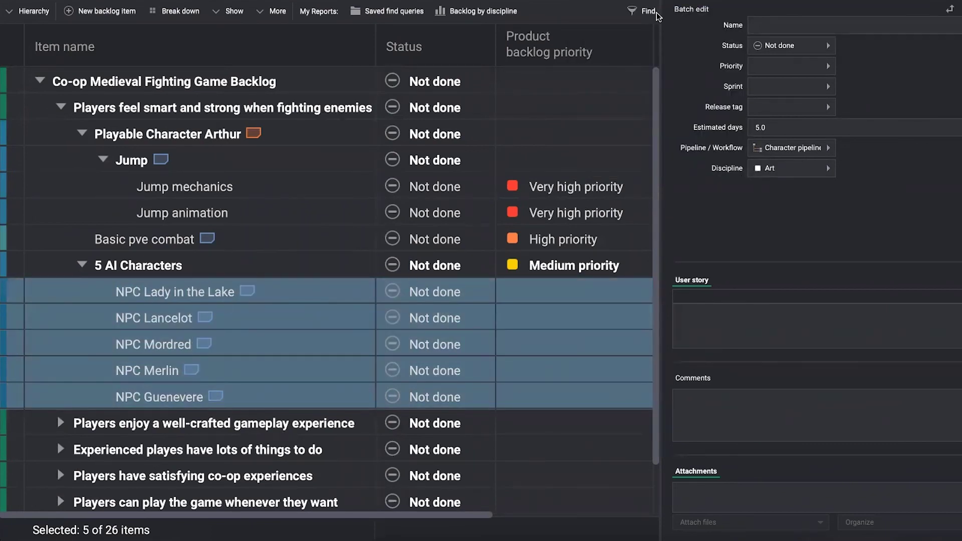
pyautogui.click(690, 11)
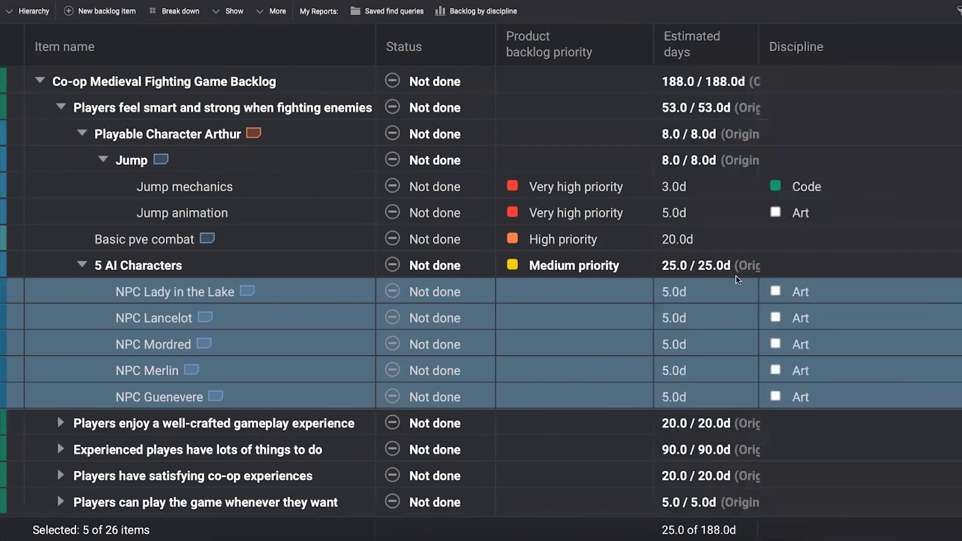
# Edit the Backlog by discipline report to group its items by Discipline.
pyautogui.click(689, 351)
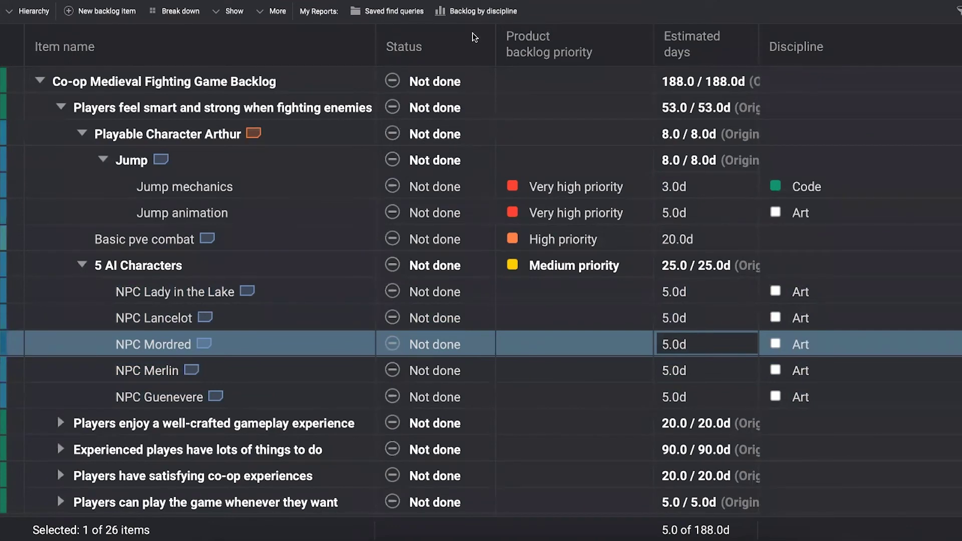
pyautogui.rightClick(467, 13)
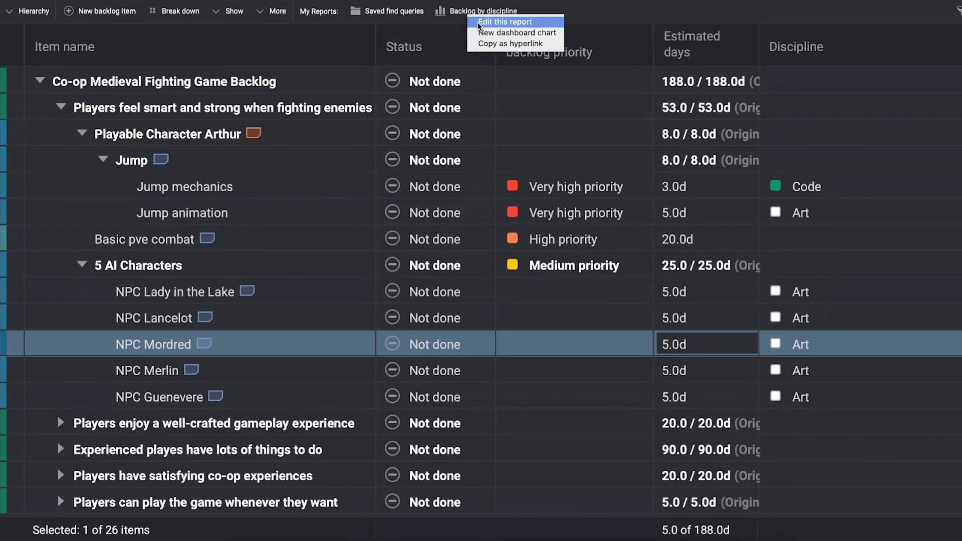
pyautogui.click(481, 22)
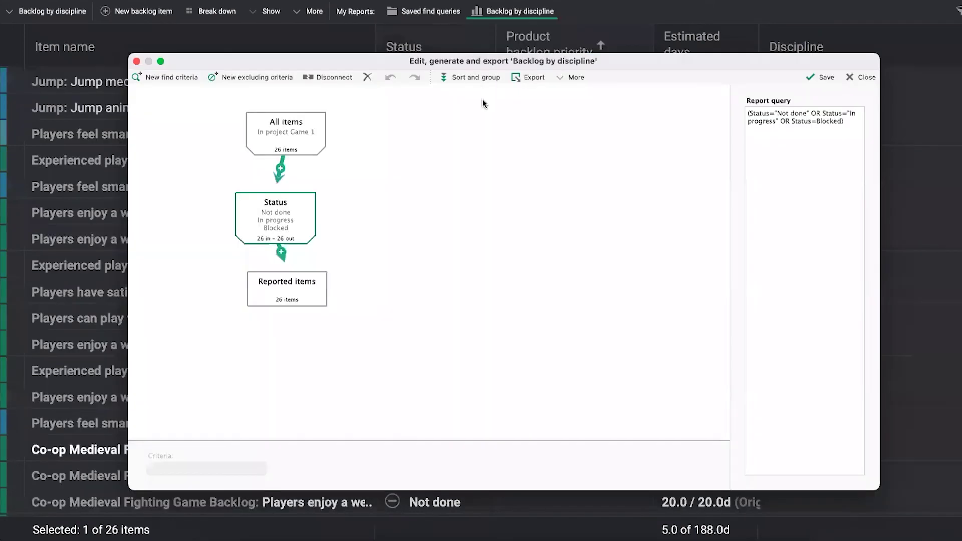
pyautogui.click(453, 79)
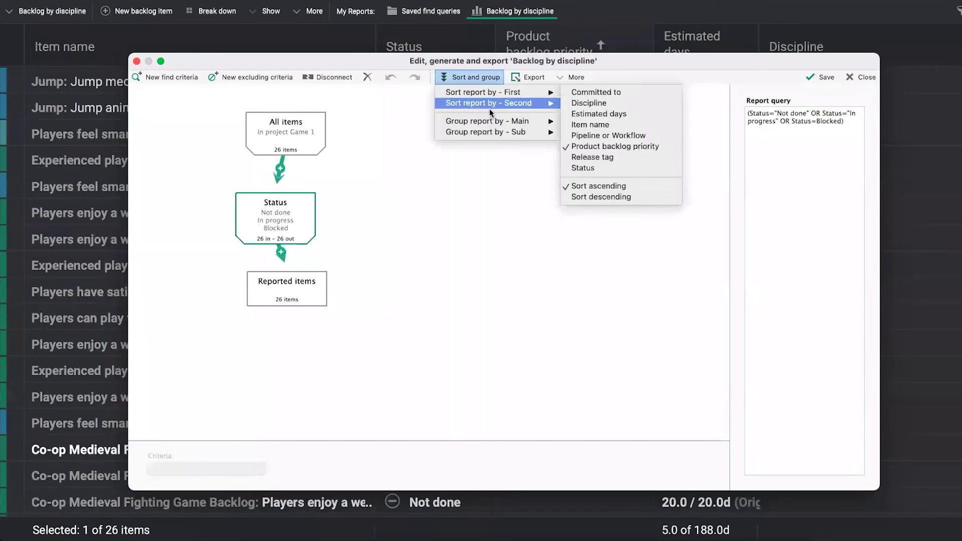
pyautogui.moveTo(491, 121)
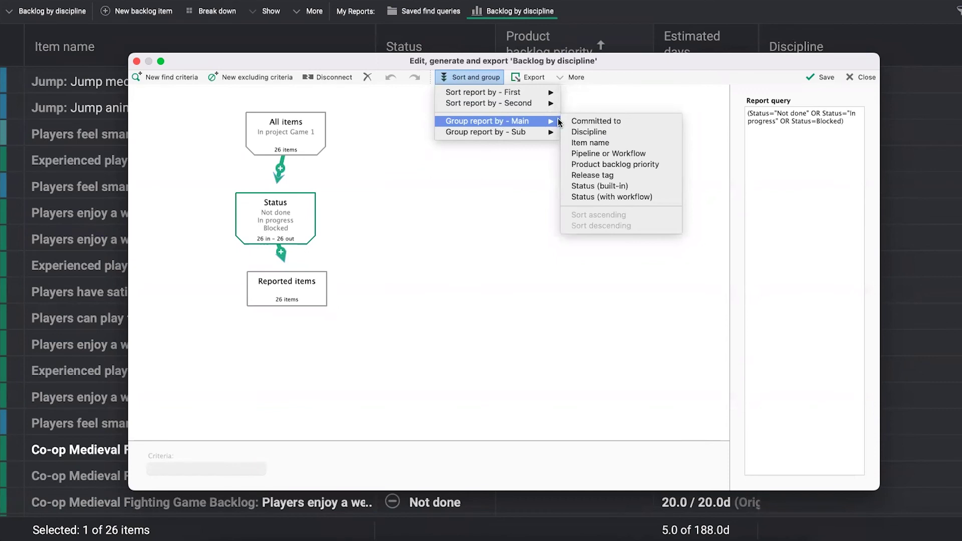
pyautogui.click(606, 131)
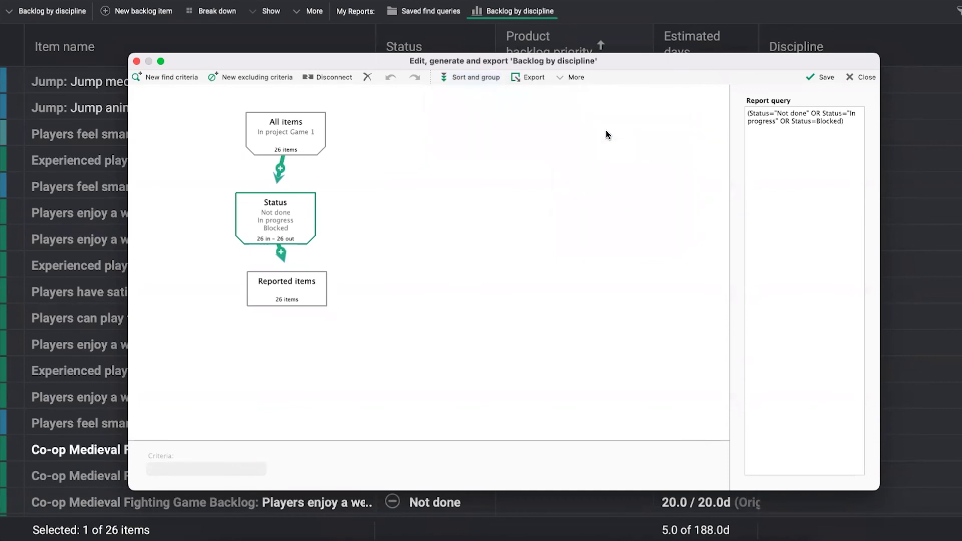
pyautogui.click(295, 226)
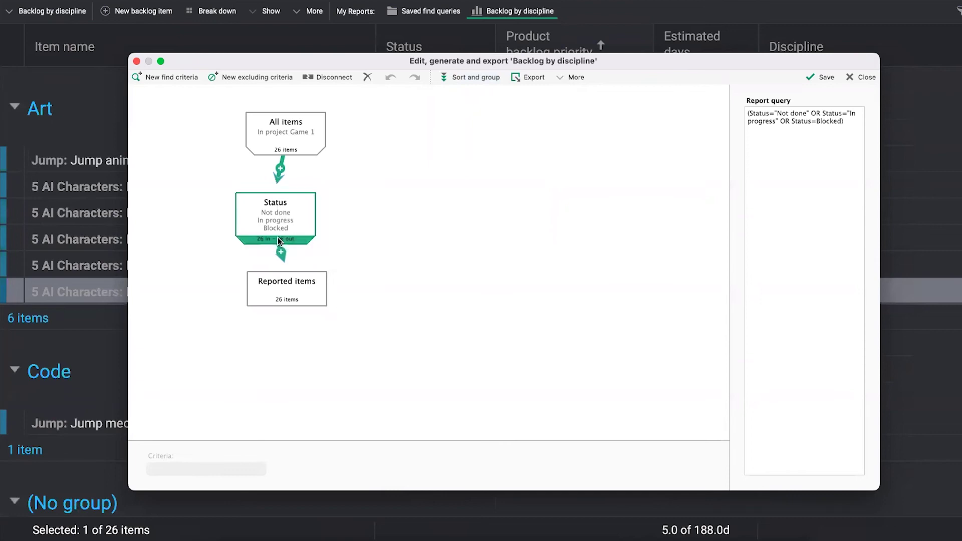
pyautogui.click(480, 76)
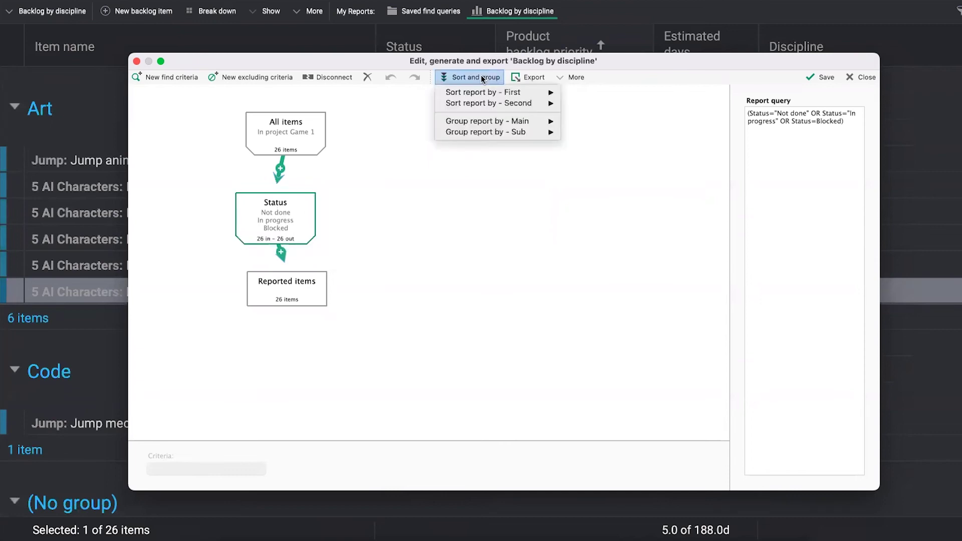
pyautogui.moveTo(506, 92)
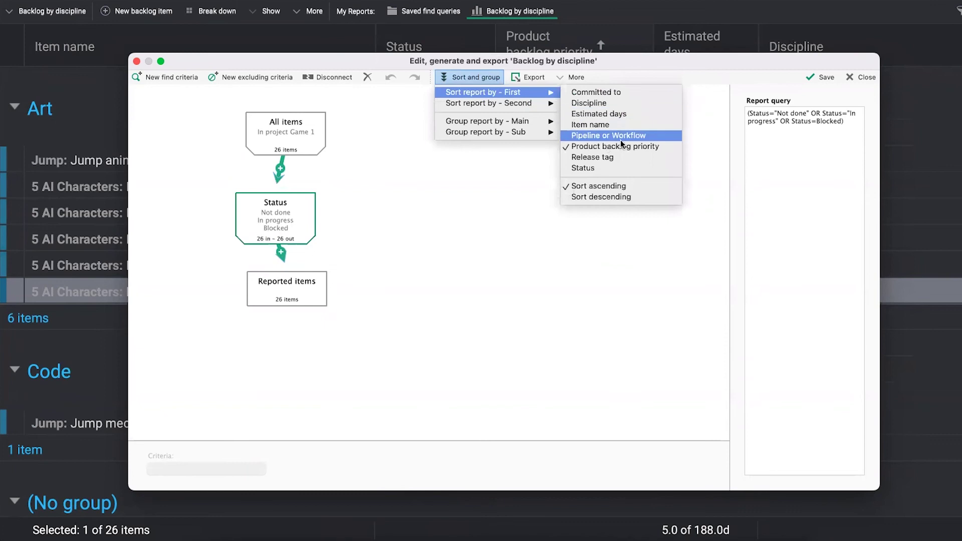
pyautogui.click(499, 188)
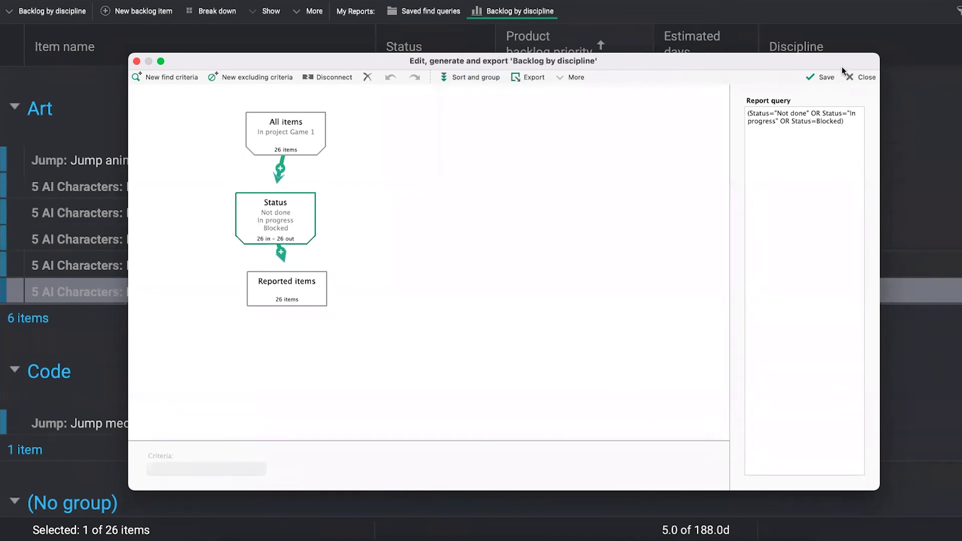
# Close the report editor and check the Backlog by discipline grouping: Art 30.0 days, Code 3.0 days.
pyautogui.click(852, 76)
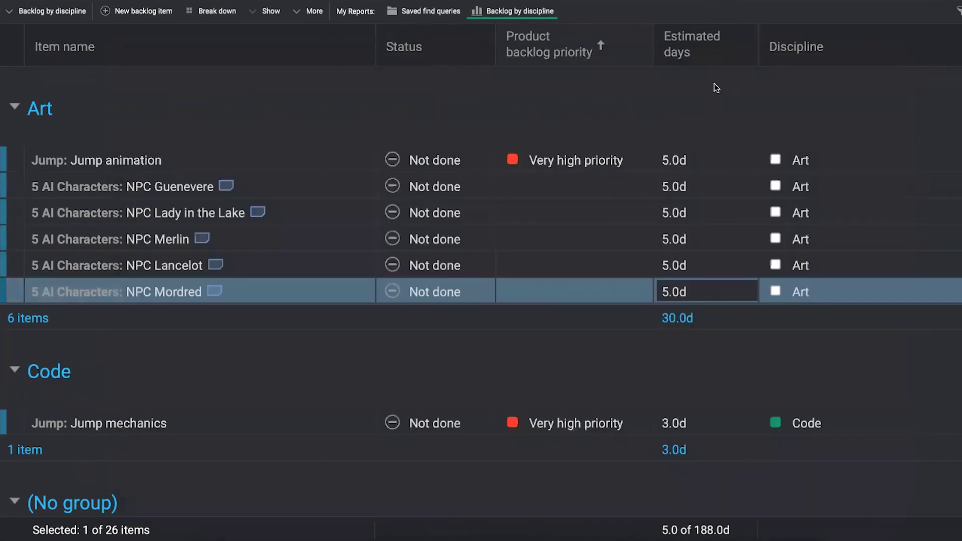
pyautogui.click(350, 12)
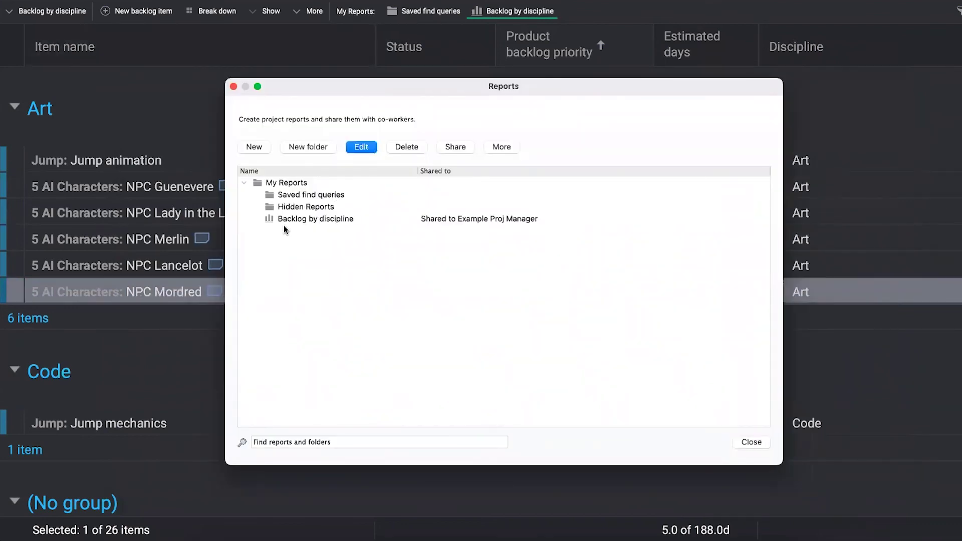
pyautogui.click(234, 87)
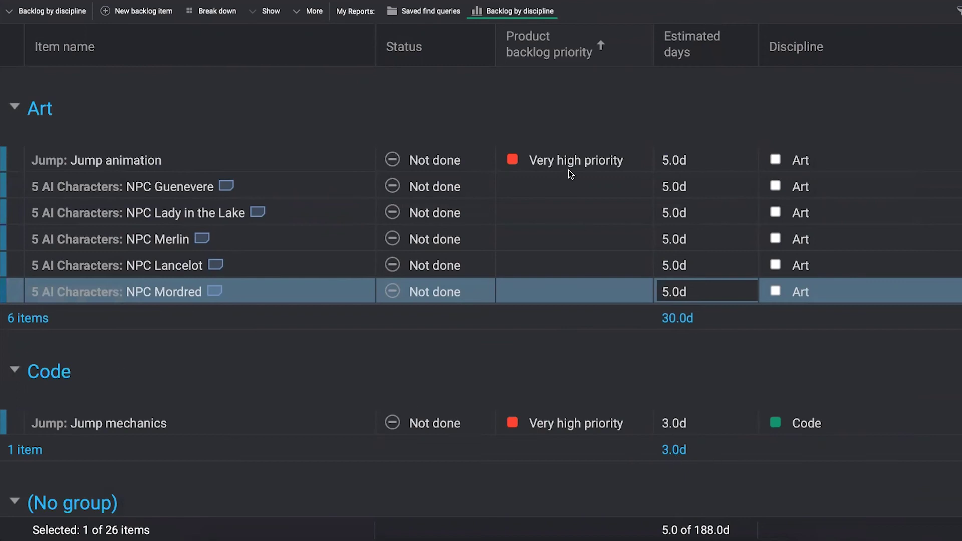
# Select Jump animation and Jump mechanics, then return to the hierarchy tree with Jump mechanics selected.
pyautogui.click(551, 155)
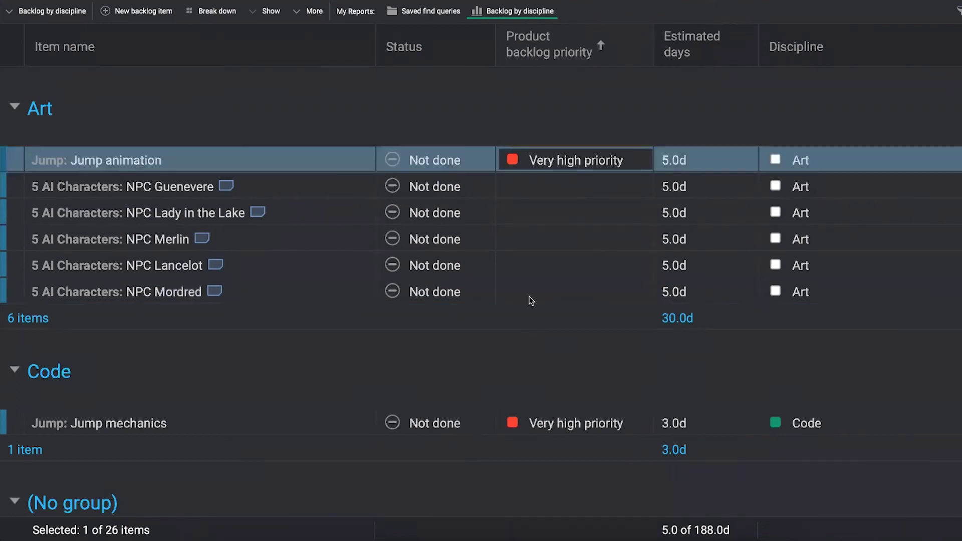
pyautogui.keyDown('ctrl'); pyautogui.click(538, 425); pyautogui.keyUp('ctrl')
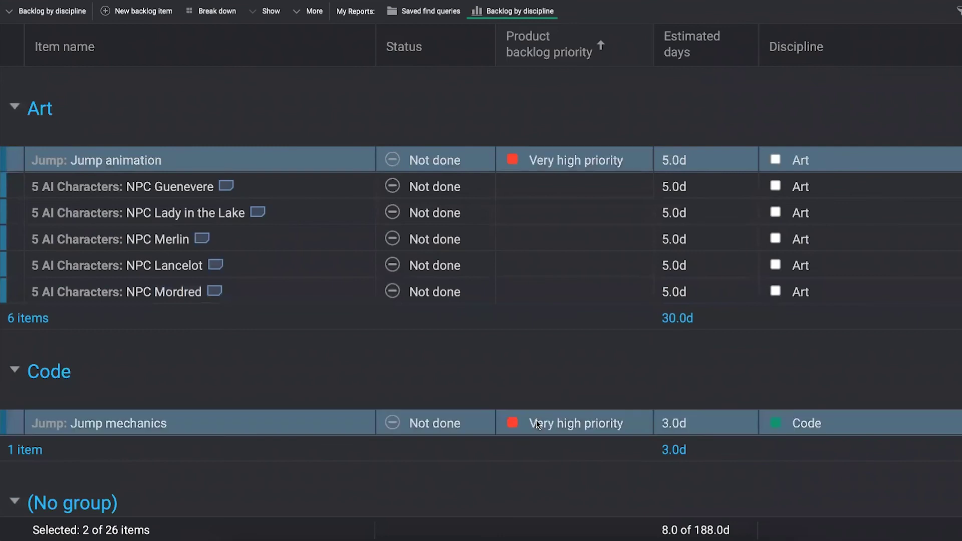
pyautogui.click(517, 12)
pyautogui.click(377, 181)
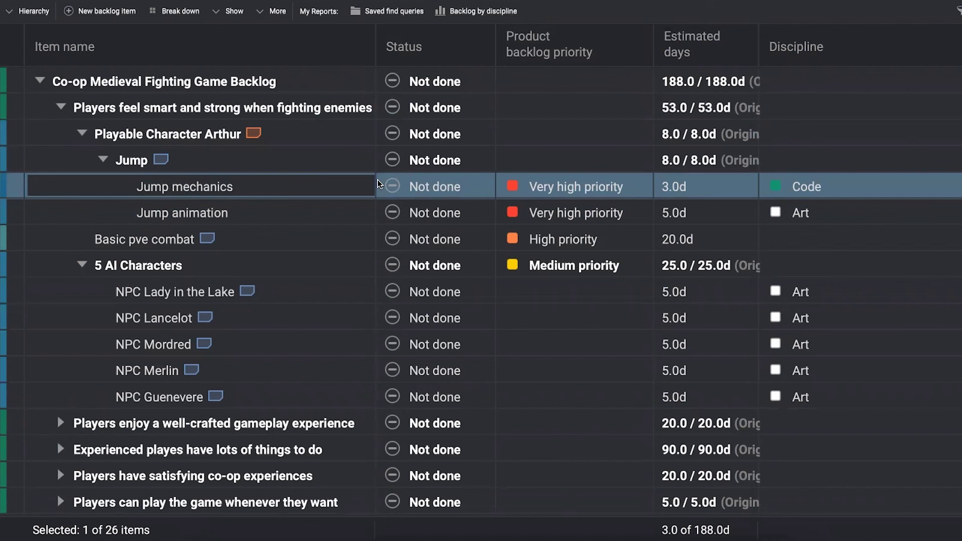
pyautogui.click(309, 159)
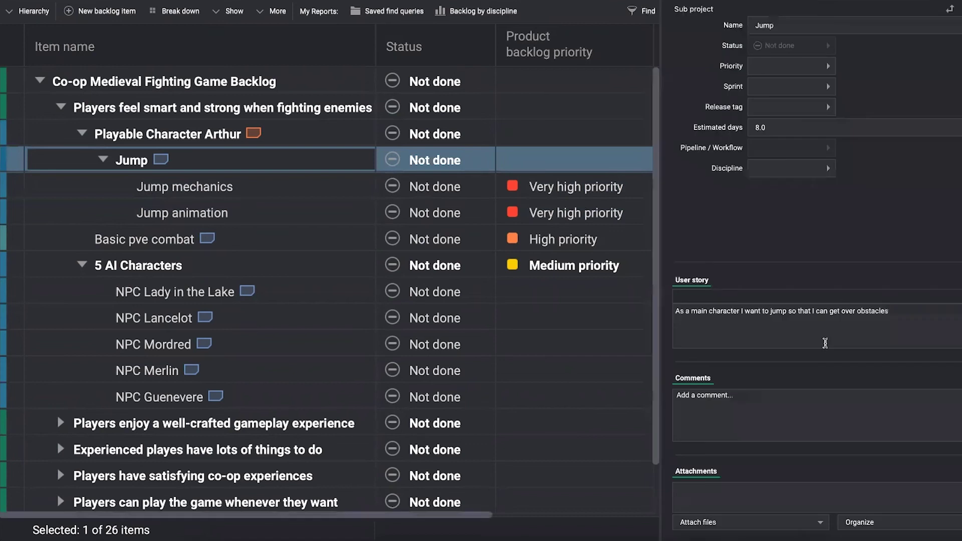
pyautogui.click(776, 410)
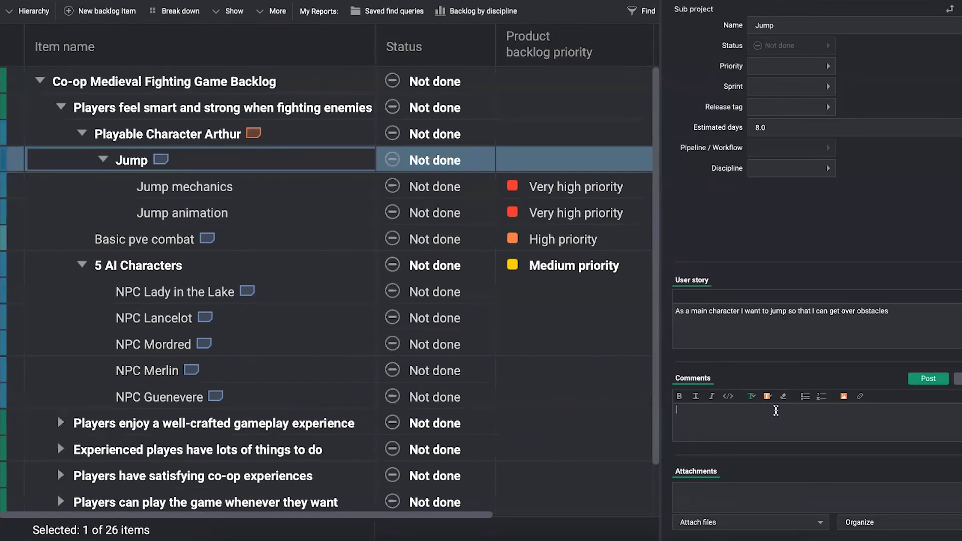
pyautogui.write('Hey @')
pyautogui.press('Return')
pyautogui.write('- can ')
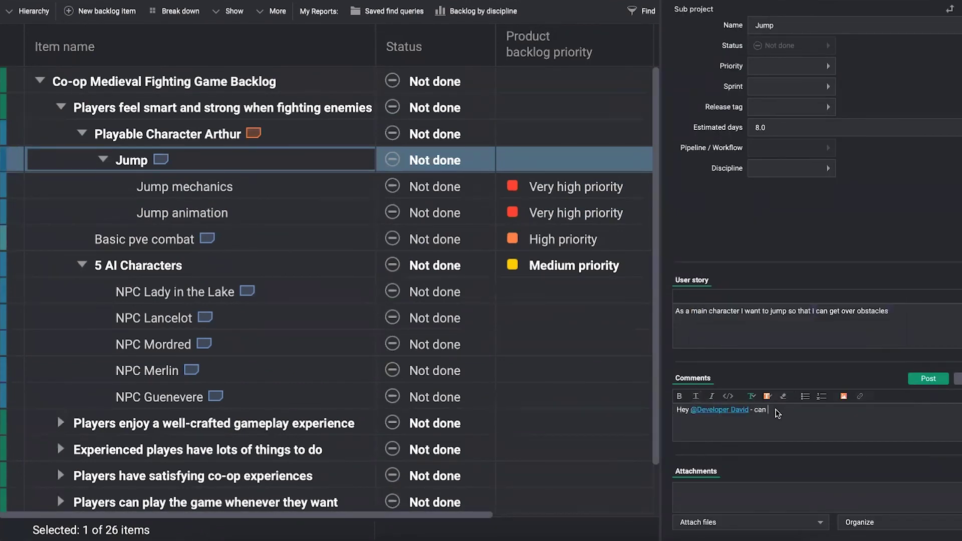
pyautogui.write('you take a look at how we are going to make t')
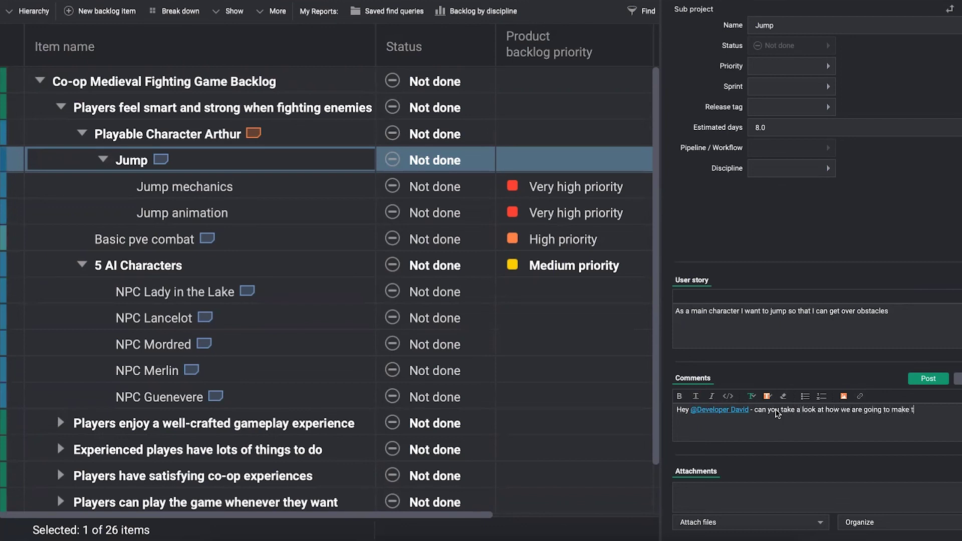
pyautogui.write('his the best jum made?')
pyautogui.click(928, 379)
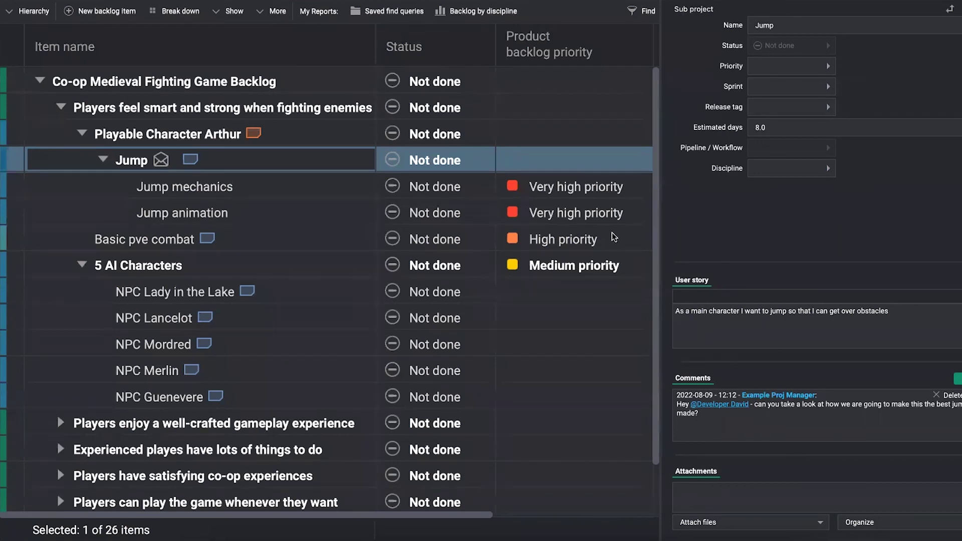
pyautogui.moveTo(376, 52); pyautogui.dragTo(448, 54)
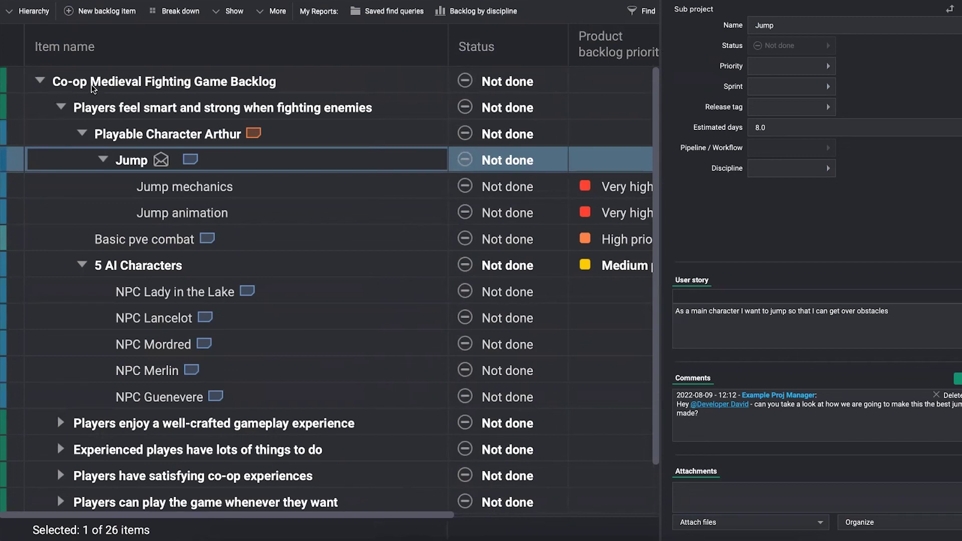
# Collapse the Players feel smart and strong branch and create a top-level item 'Inbox for great ideas'.
pyautogui.click(61, 107)
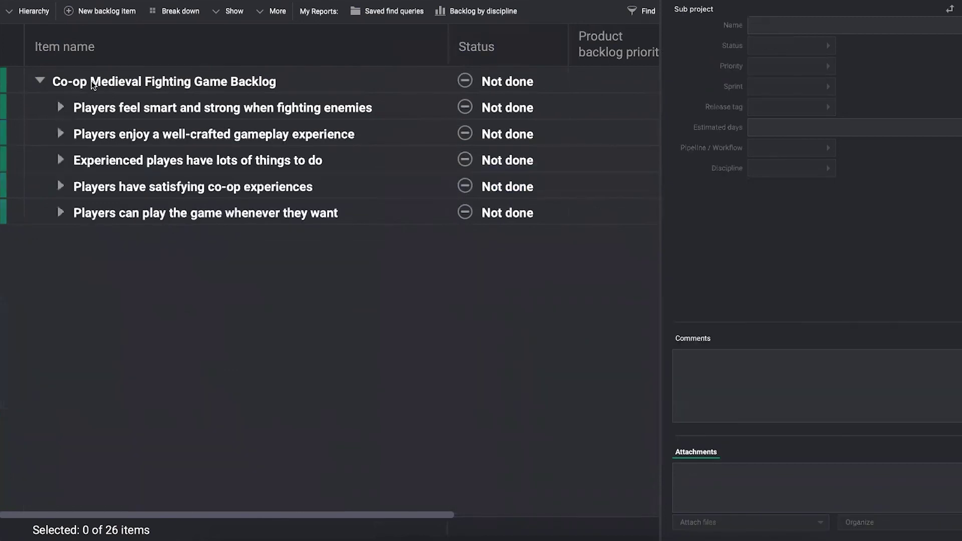
pyautogui.click(91, 84)
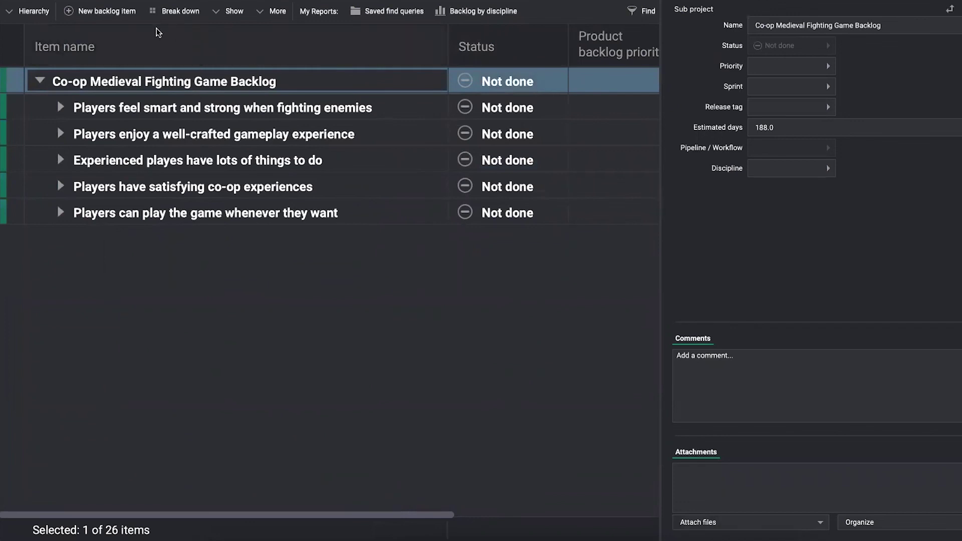
pyautogui.click(175, 17)
pyautogui.moveTo(129, 97); pyautogui.dragTo(127, 73)
pyautogui.write('Inbox')
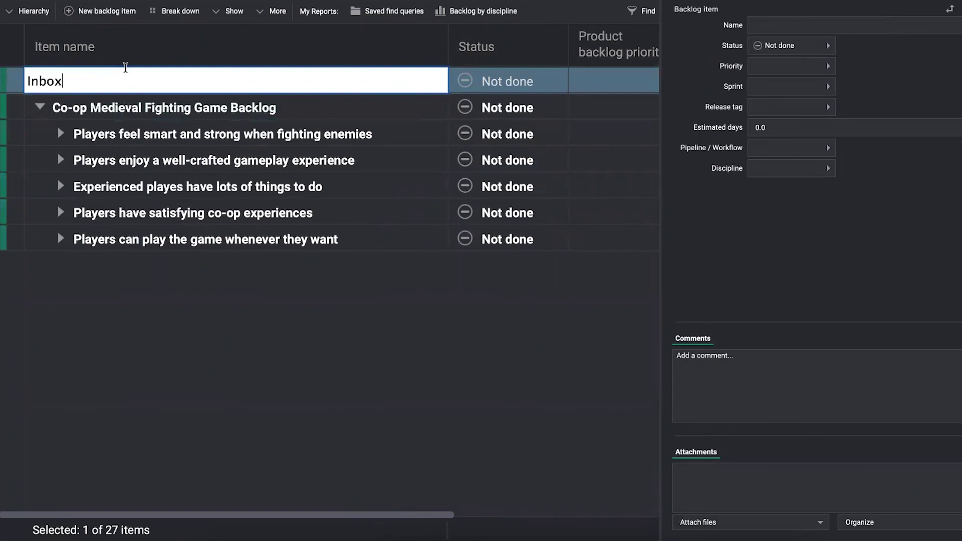
pyautogui.write(' for fi')
pyautogui.press('BackSpace')
pyautogui.press('BackSpace')
pyautogui.write('great ideas')
# Add a child item named 'Great idea 1' under the inbox.
pyautogui.click(178, 14)
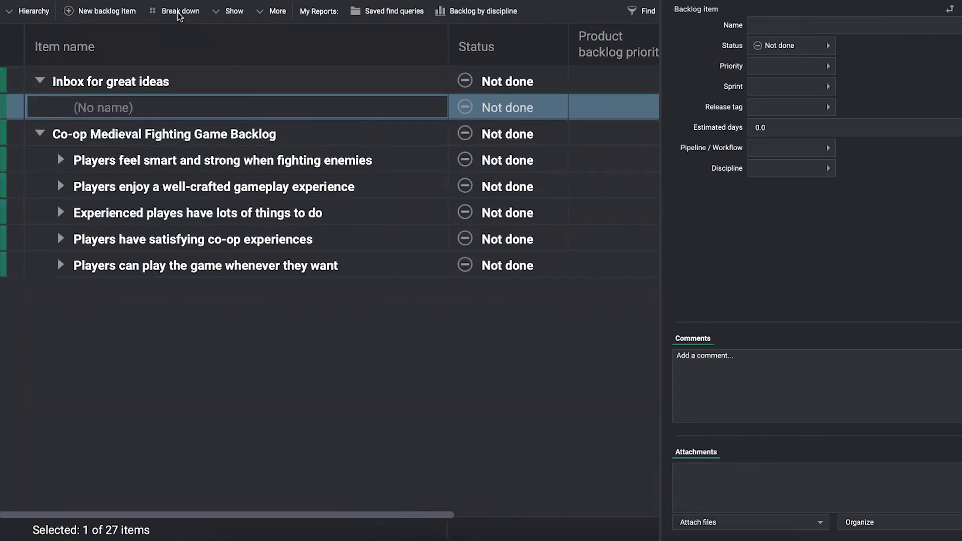
pyautogui.write('Great ide a')
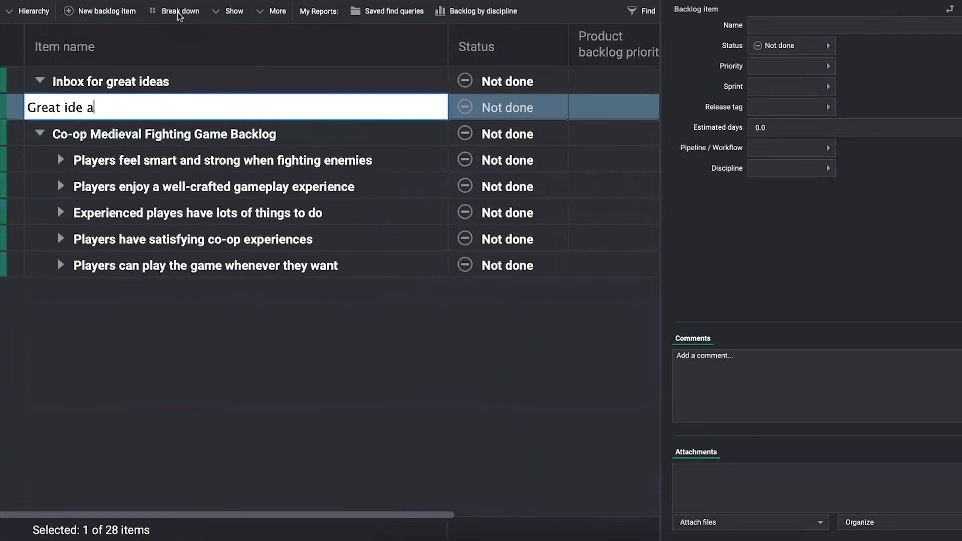
pyautogui.press('BackSpace')
pyautogui.press('BackSpace')
pyautogui.write('a 1')
pyautogui.click(190, 83)
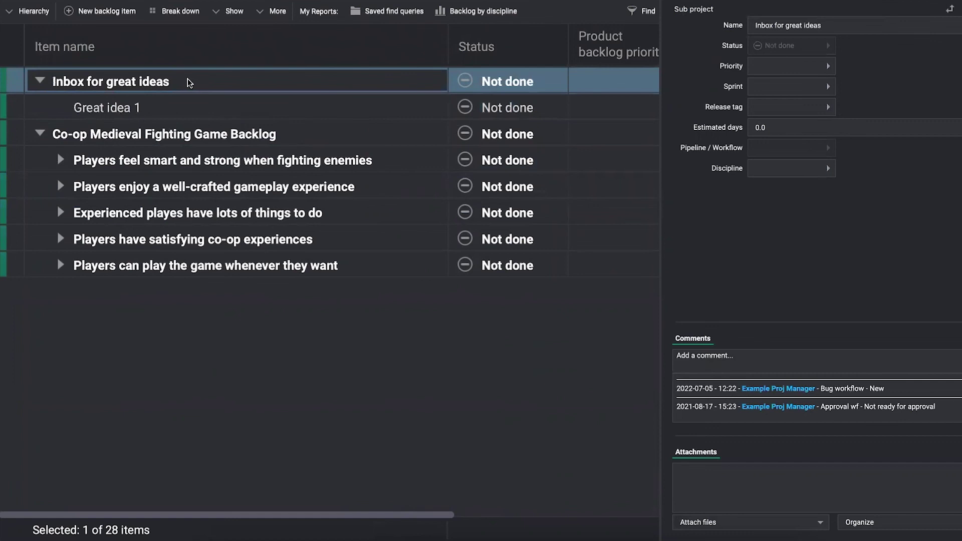
# Delegate Inbox for great ideas to All project members.
pyautogui.rightClick(190, 83)
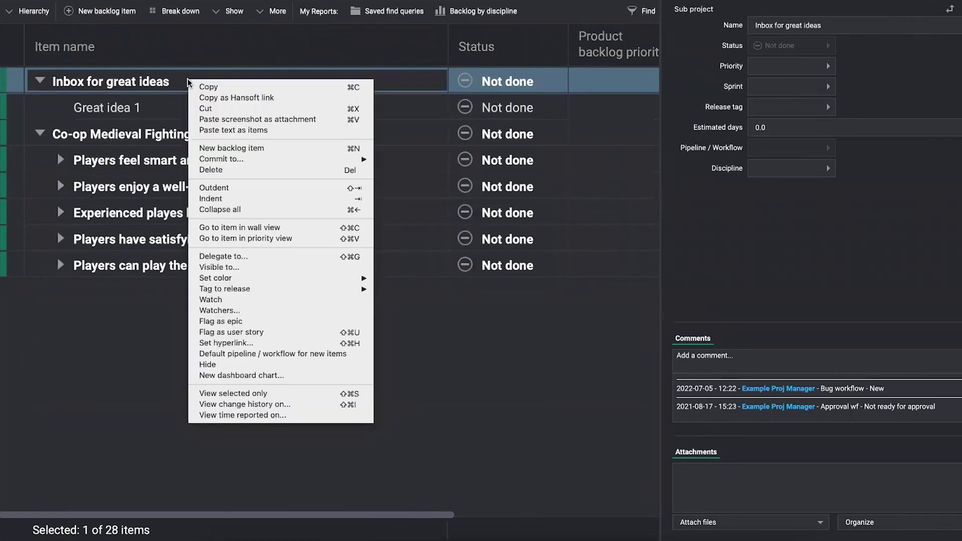
pyautogui.click(248, 257)
pyautogui.click(428, 222)
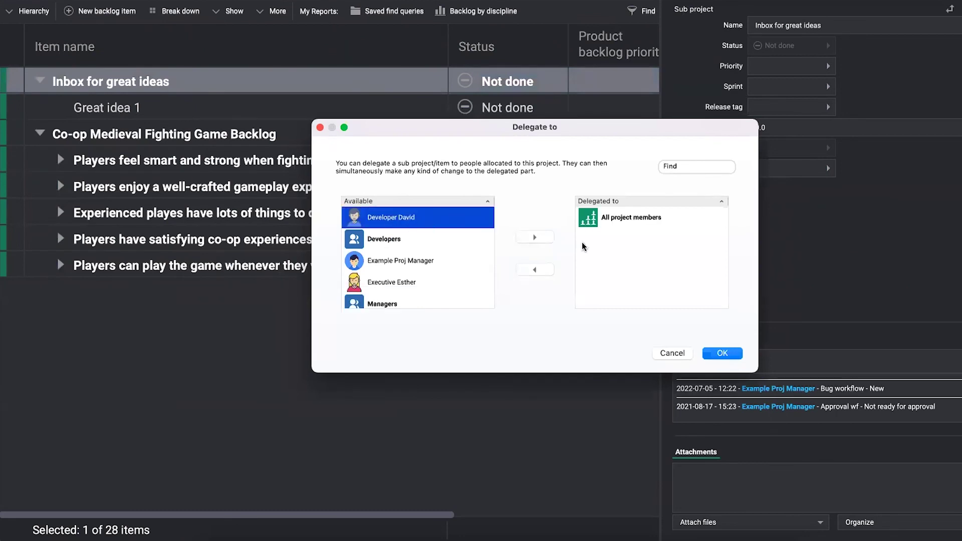
pyautogui.click(620, 218)
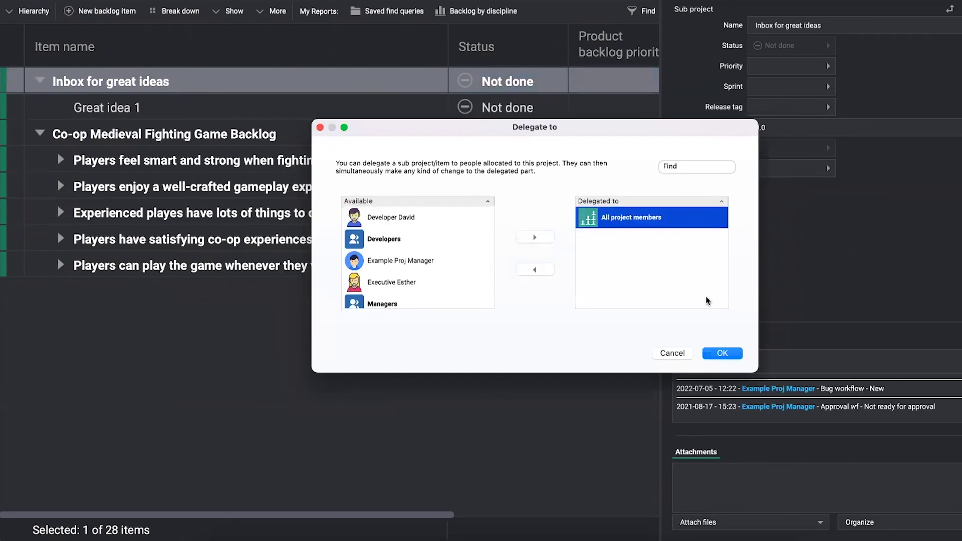
pyautogui.click(722, 354)
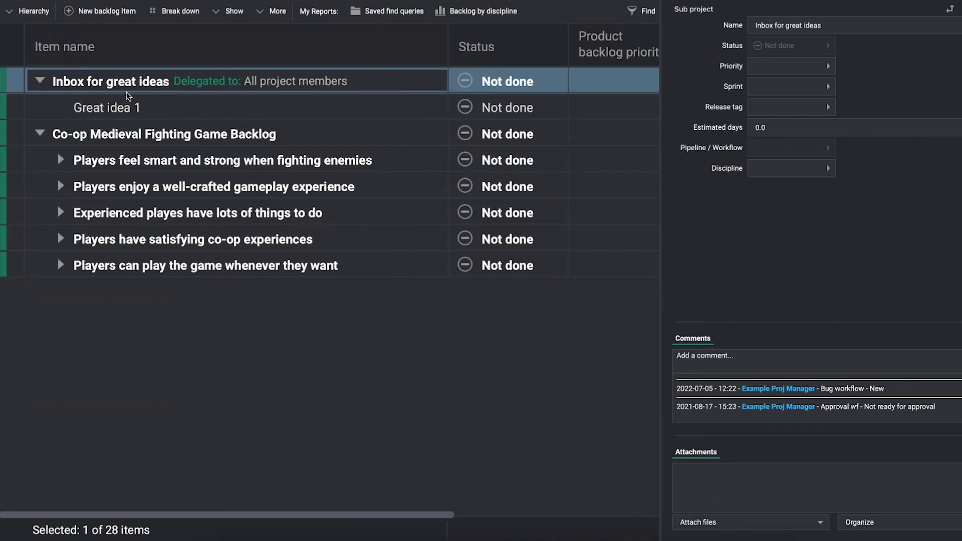
# Delegate the Players feel smart and strong branch to the developer and widen the Item name column.
pyautogui.click(201, 160)
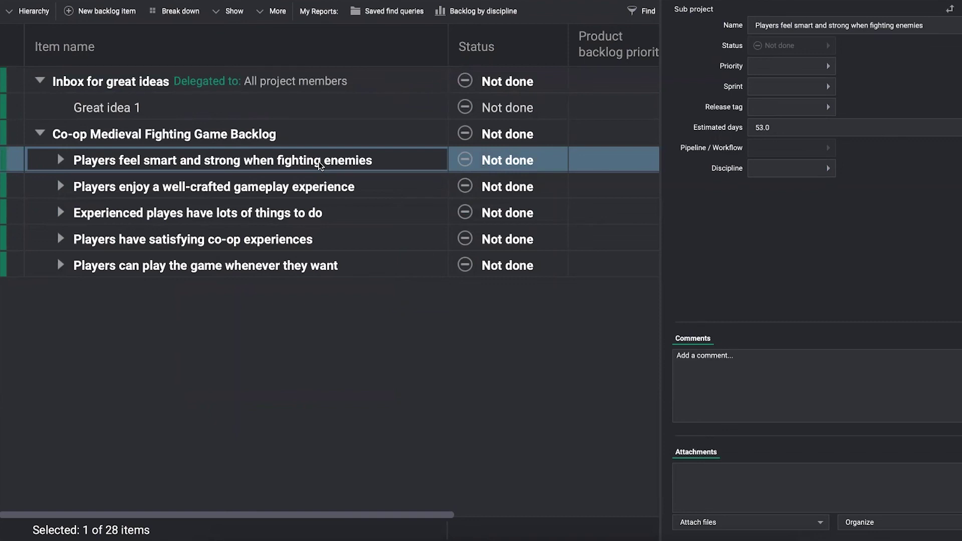
pyautogui.rightClick(320, 165)
pyautogui.click(365, 341)
pyautogui.click(404, 239)
pyautogui.click(535, 237)
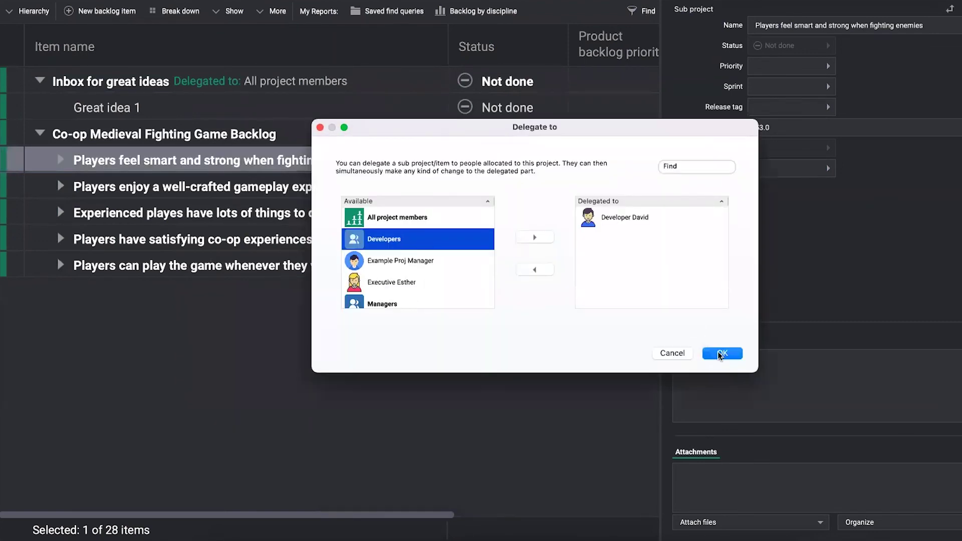
pyautogui.click(720, 354)
pyautogui.moveTo(448, 40); pyautogui.dragTo(551, 55)
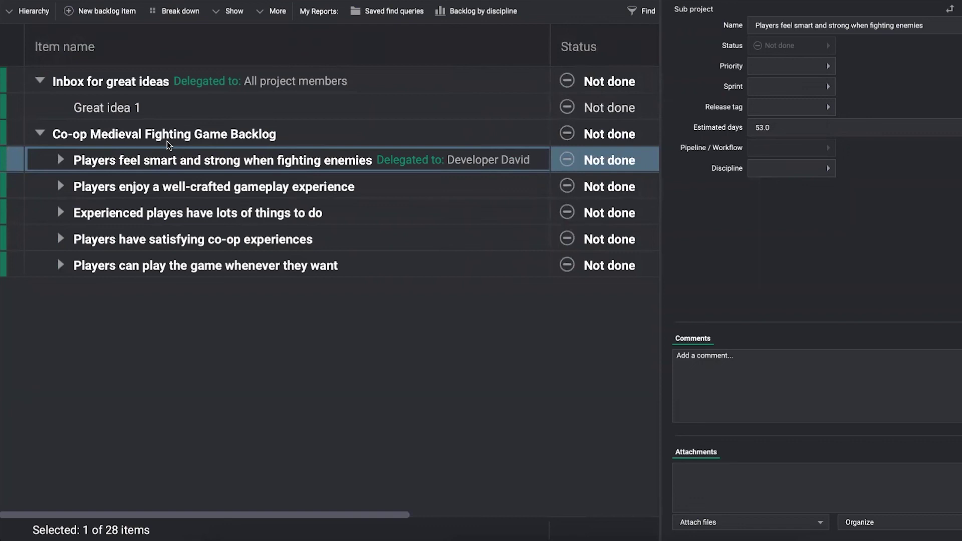
pyautogui.click(154, 99)
pyautogui.click(199, 170)
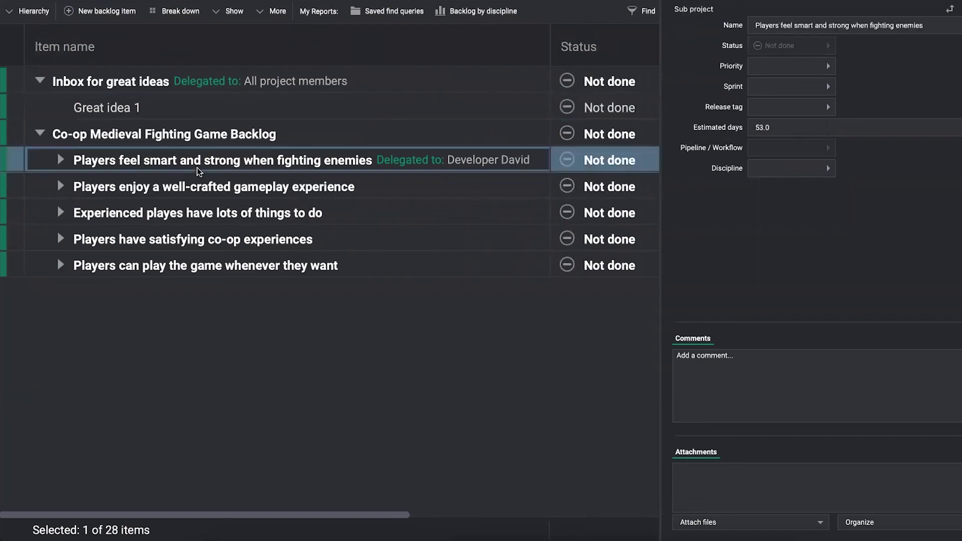